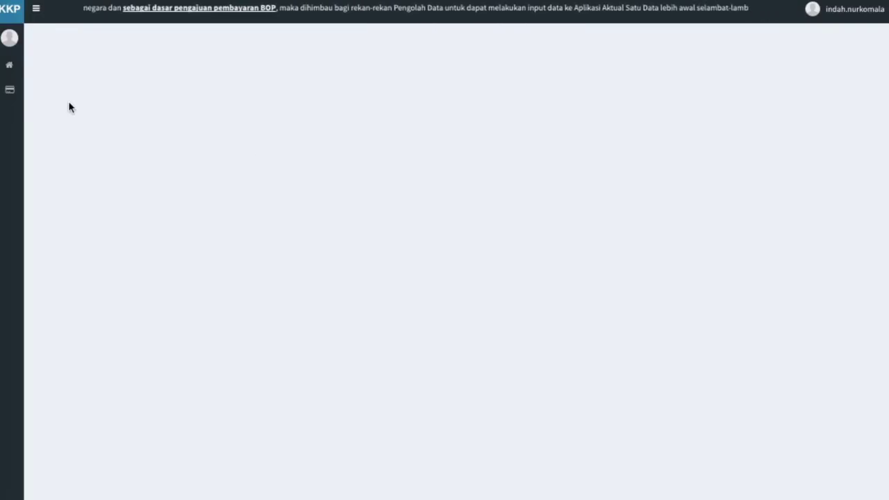
# Step: Open Permohonan Korporasi under Kusuka and set Tipe Formulir to Pendaftaran Baru
pyautogui.moveTo(10, 95)
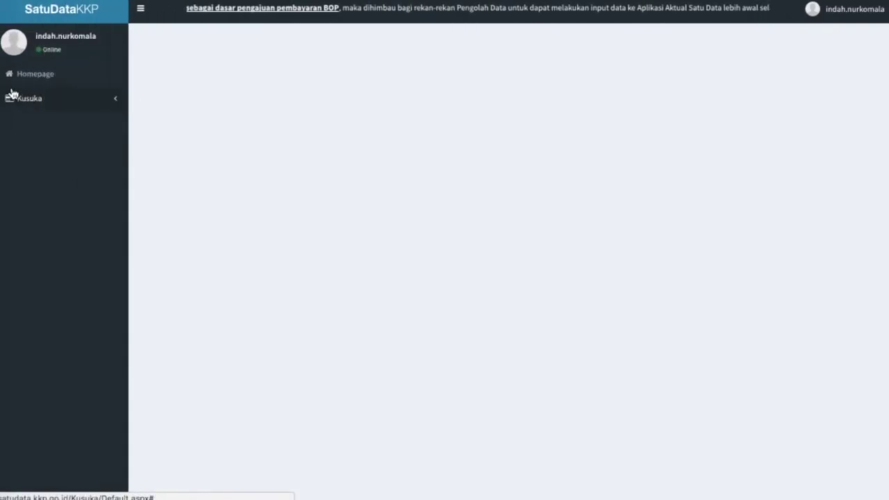
pyautogui.click(54, 108)
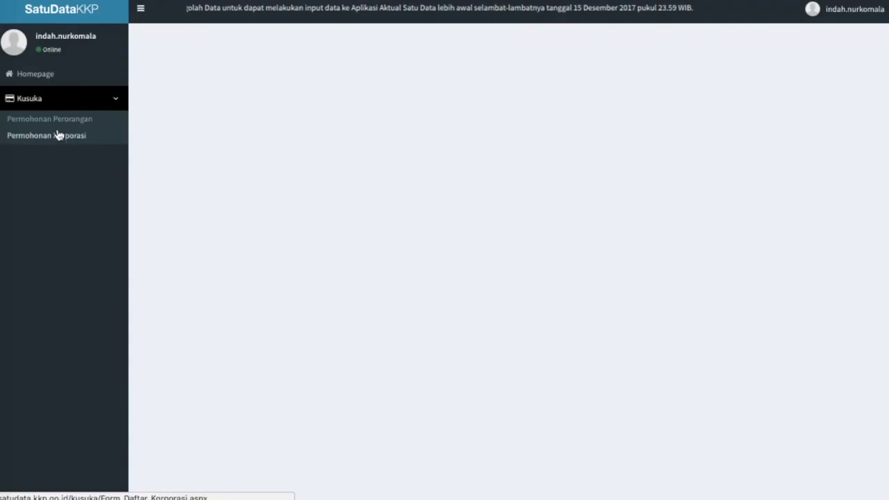
pyautogui.click(55, 136)
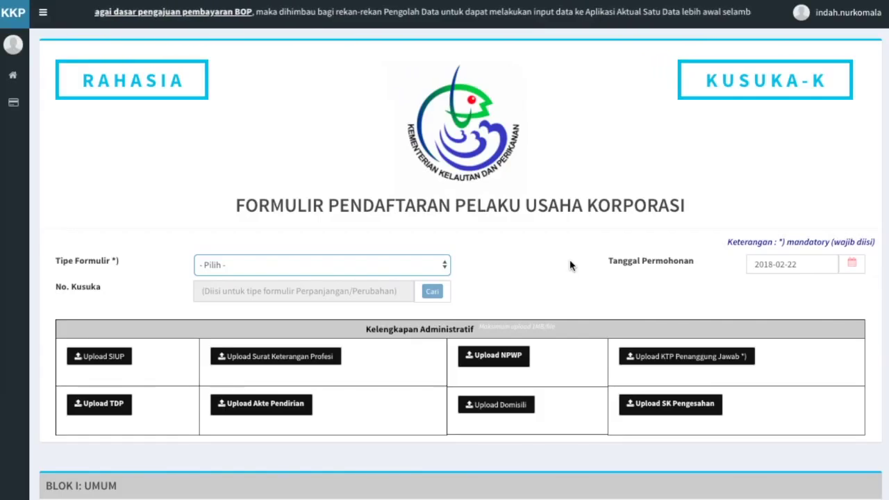
pyautogui.click(444, 261)
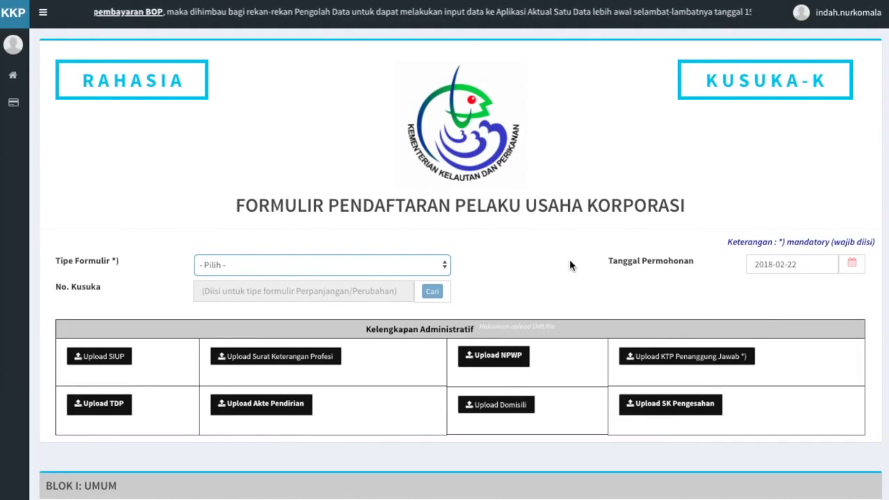
pyautogui.click(439, 271)
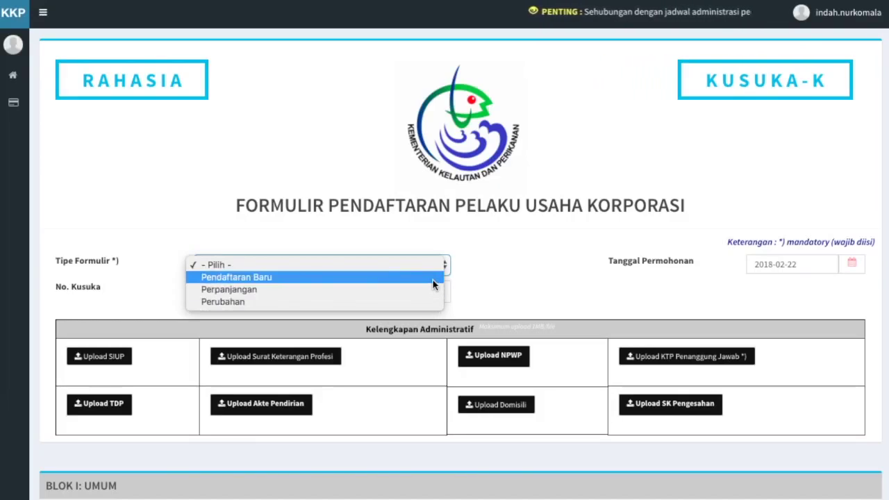
pyautogui.click(432, 278)
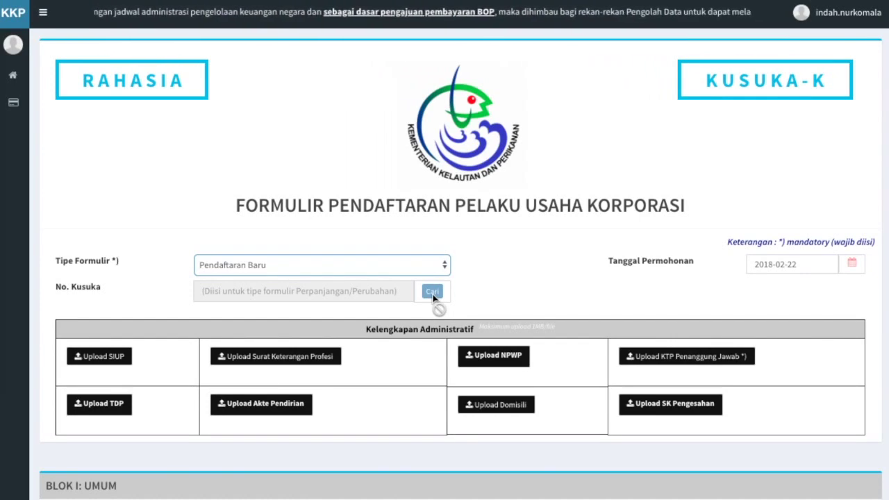
pyautogui.scroll(-2, 466, 308)
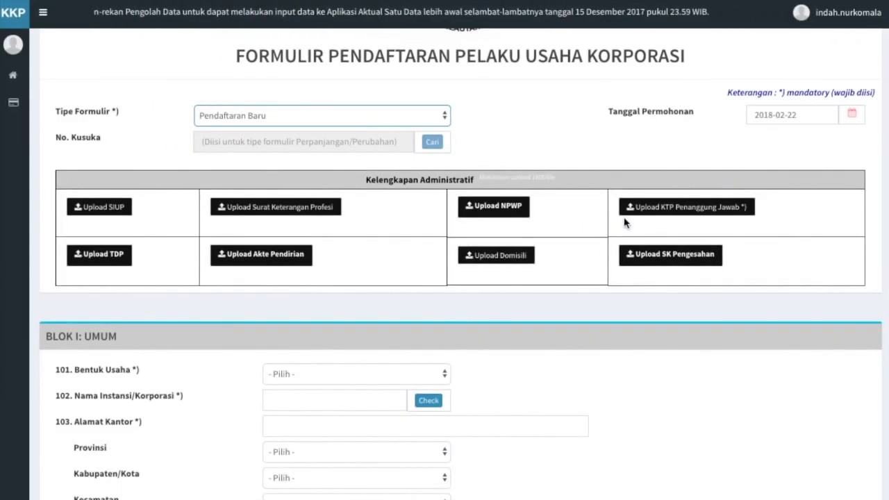
# Step: Attach KTP.jpg as the responsible person's ID card and SURAT KETERANGAN PROFESI.pdf as the professional certificate
pyautogui.click(649, 209)
pyautogui.doubleClick(271, 63)
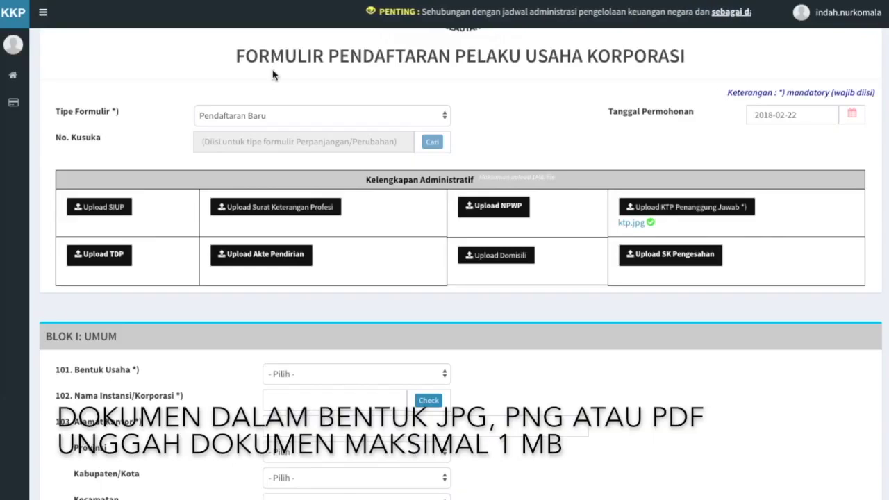
pyautogui.click(274, 208)
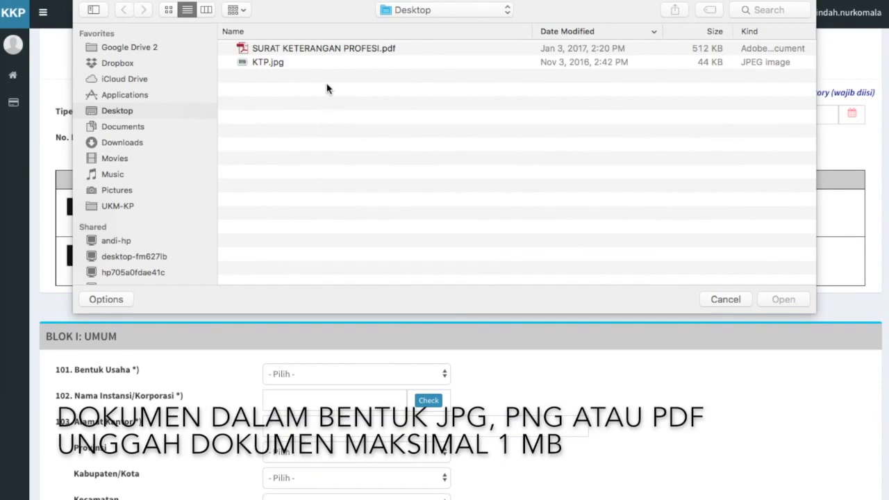
pyautogui.doubleClick(334, 50)
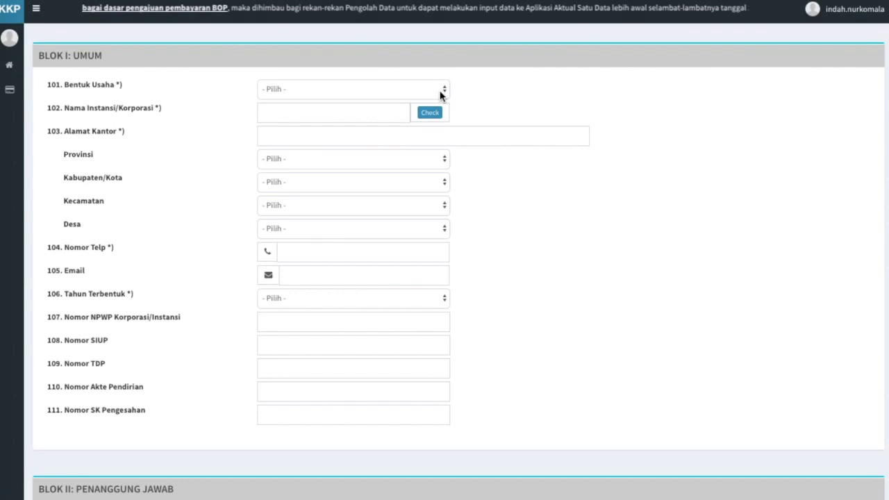
# Step: Set Bentuk Usaha to Koperasi, enter 'Bahari Alam Sejahtera' as the corporation name, and run Check
pyautogui.click(445, 90)
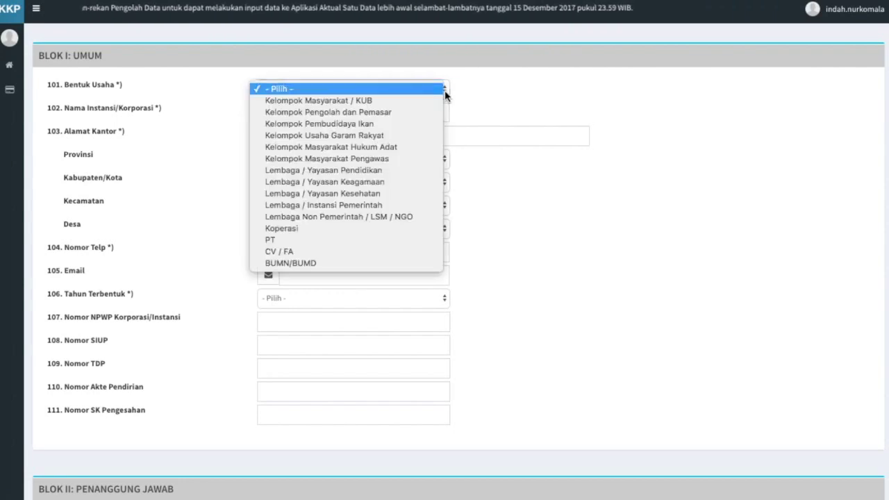
pyautogui.click(429, 228)
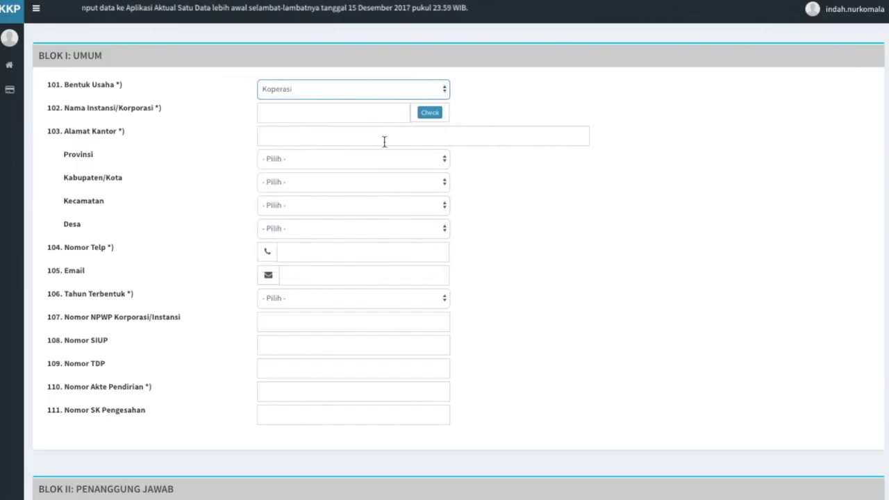
pyautogui.click(373, 123)
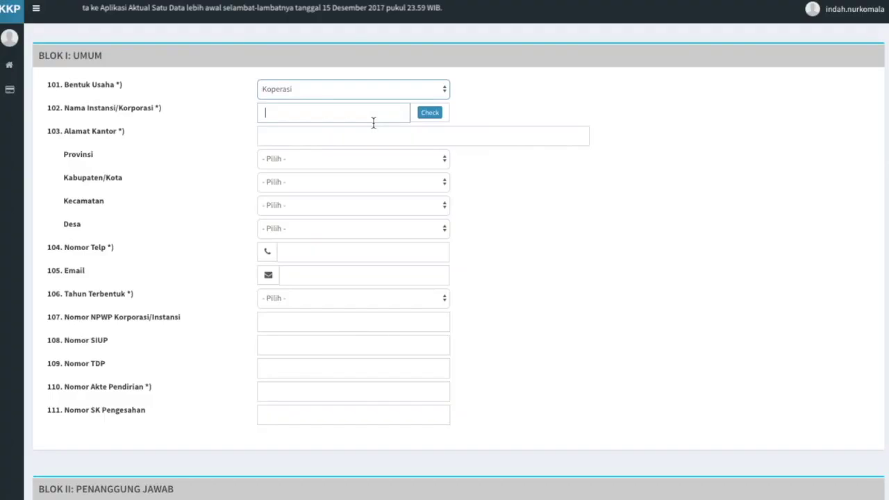
pyautogui.write('Bahari Ala')
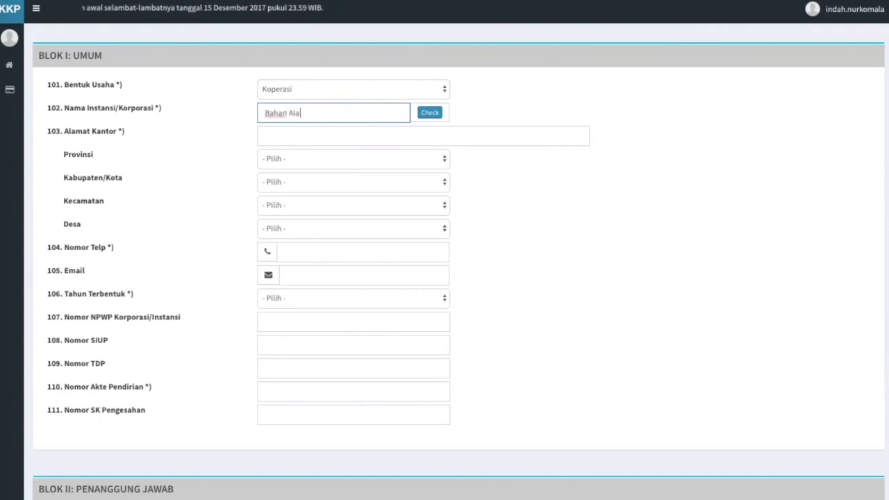
pyautogui.write('m Sejahtera')
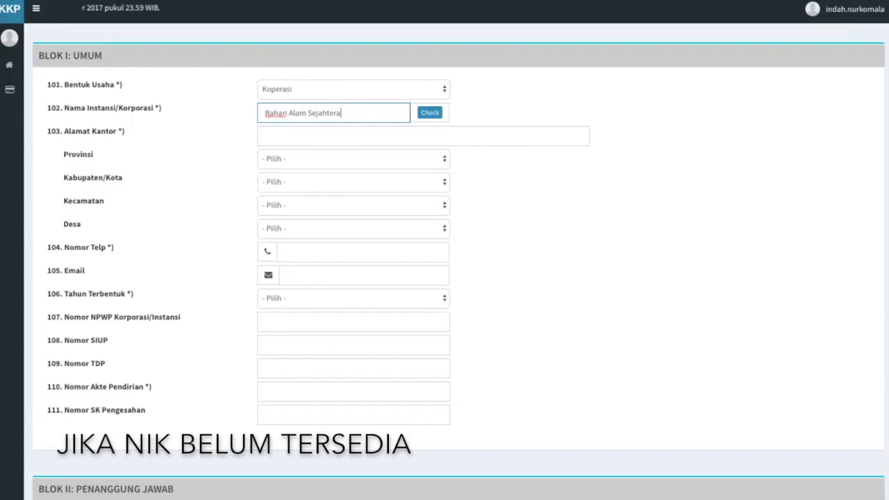
pyautogui.click(432, 114)
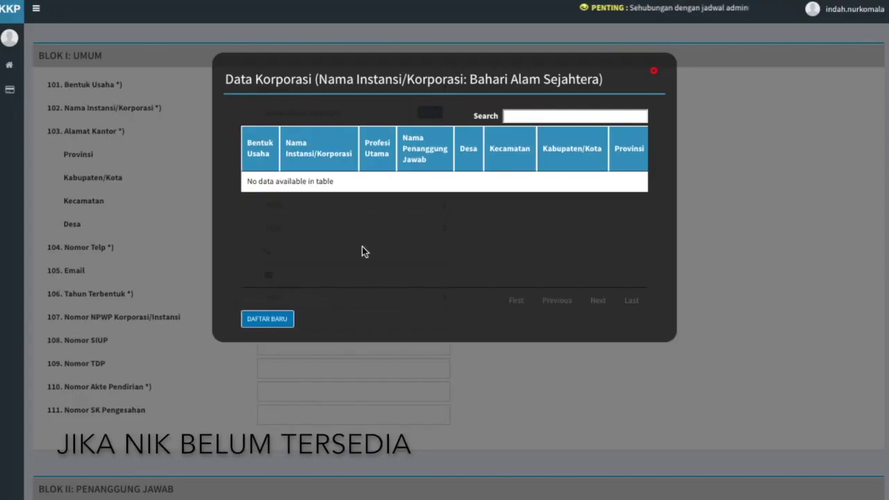
# Step: Choose DAFTAR BARU to register as new, then demo a Check for 'PT' and select the PT. ABC record
pyautogui.click(267, 320)
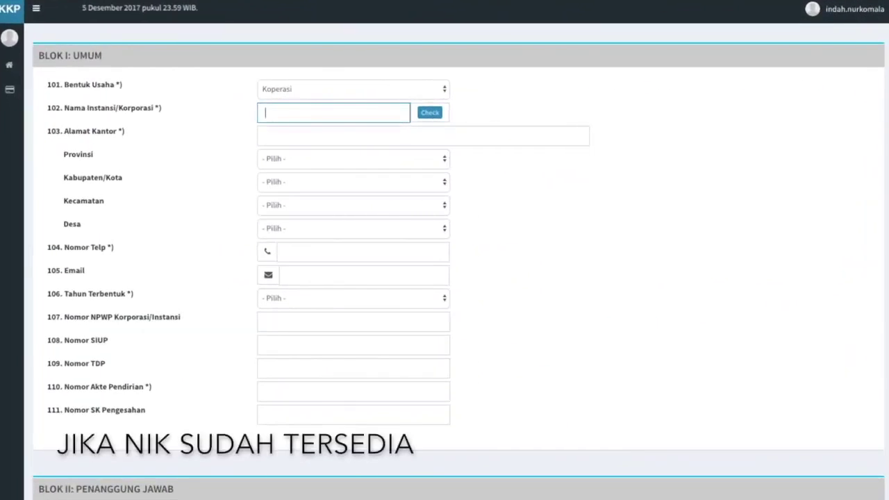
pyautogui.write('P')
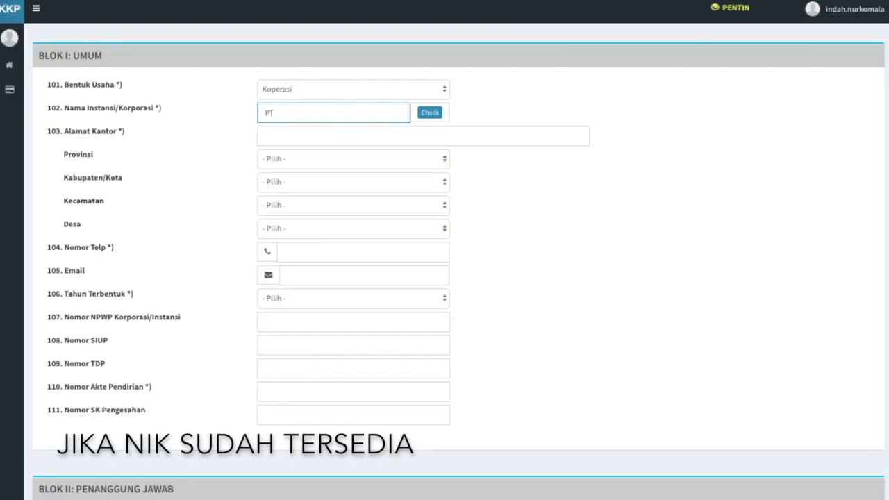
pyautogui.write('T')
pyautogui.click(428, 115)
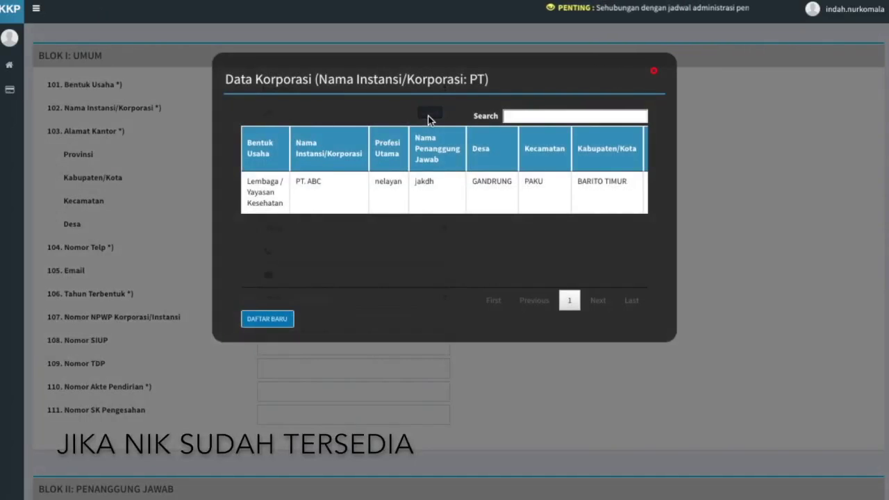
pyautogui.hscroll(3, 452, 189)
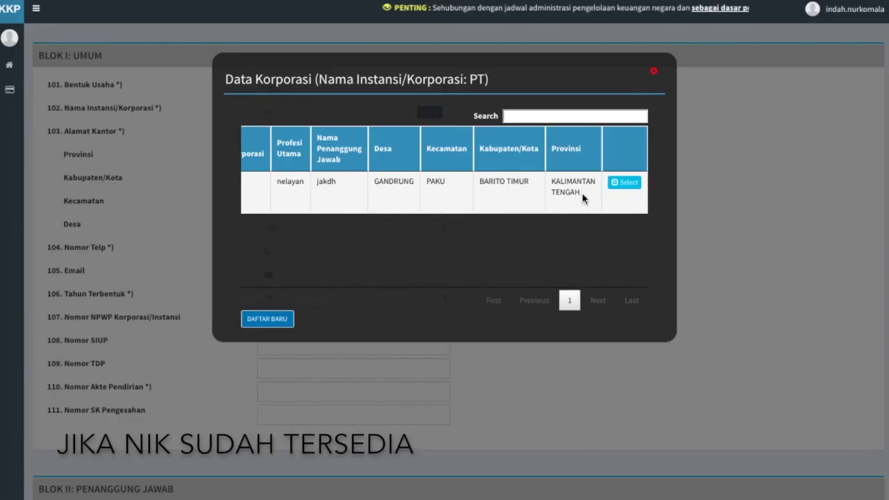
pyautogui.click(624, 183)
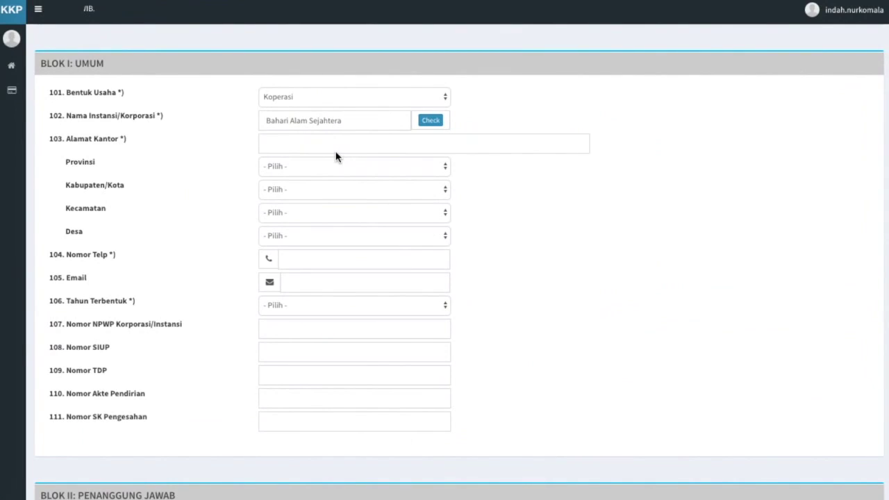
# Step: Enter the office street address, village SEURIWEUK, phone number, contact e-mail and founding year 2005
pyautogui.click(332, 145)
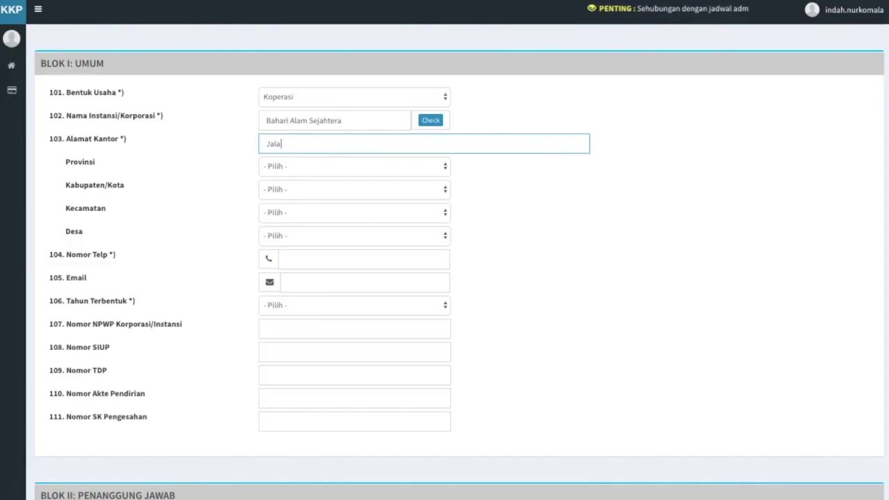
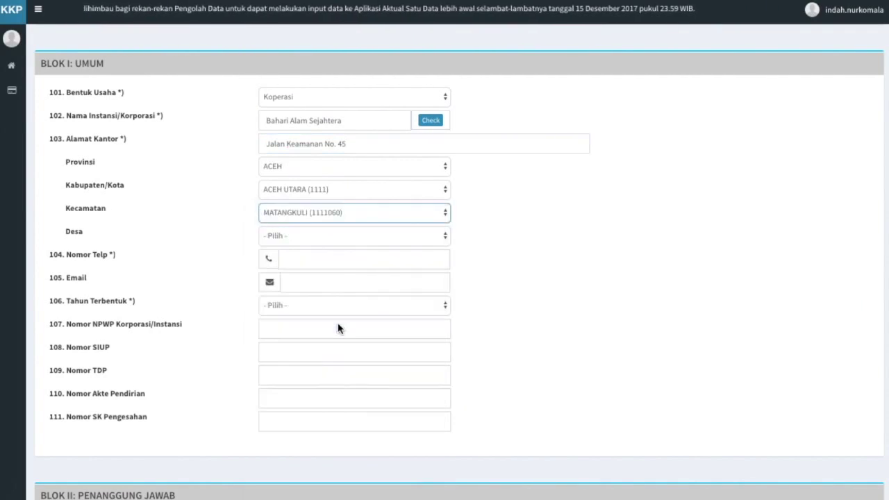
pyautogui.click(342, 236)
pyautogui.click(346, 418)
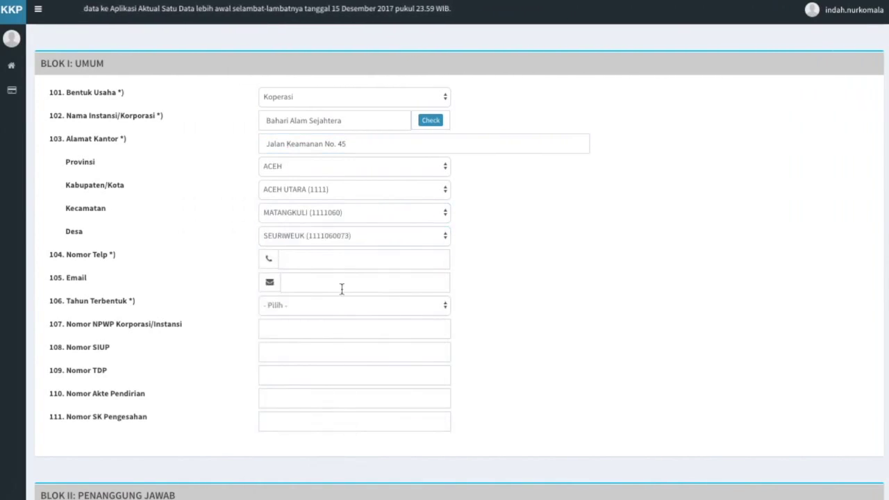
pyautogui.click(338, 258)
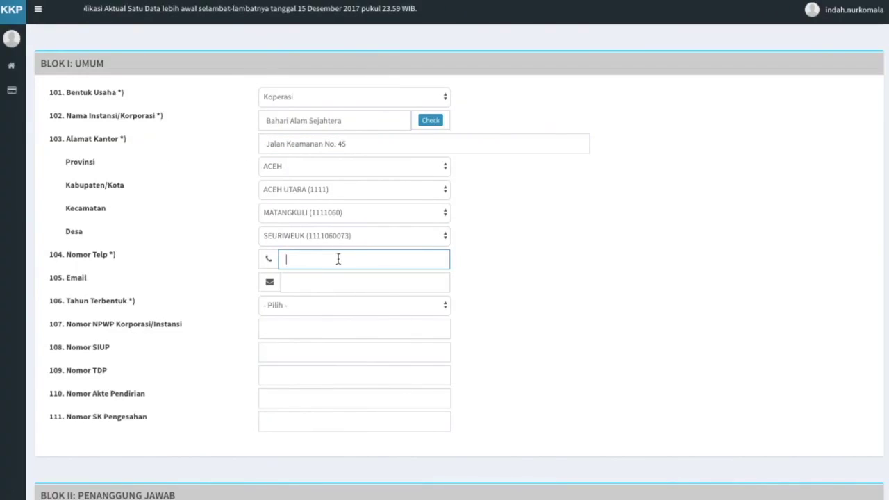
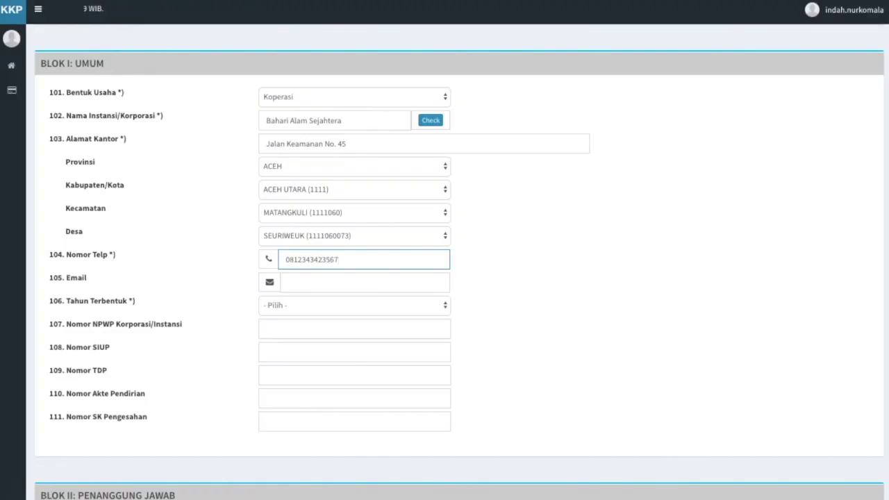
pyautogui.click(338, 280)
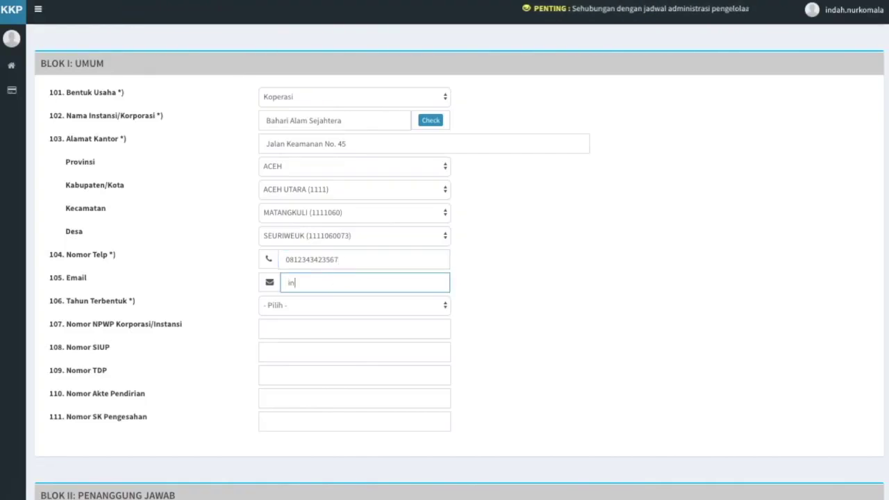
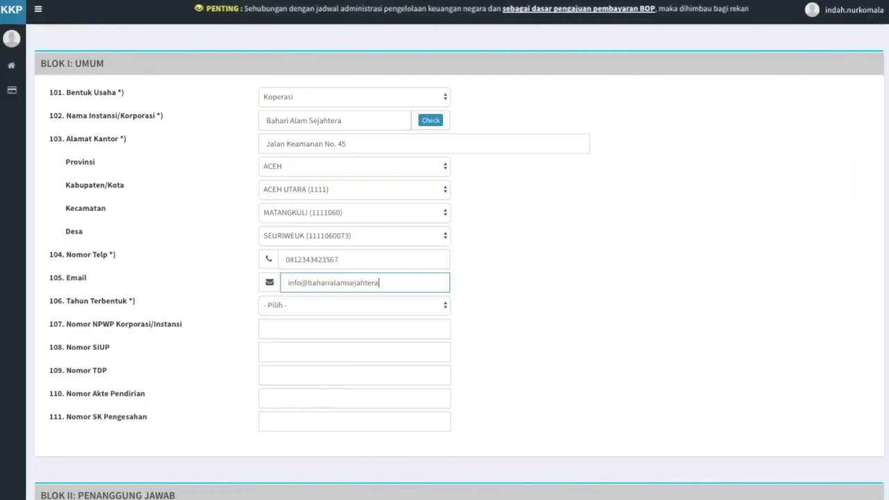
pyautogui.click(347, 307)
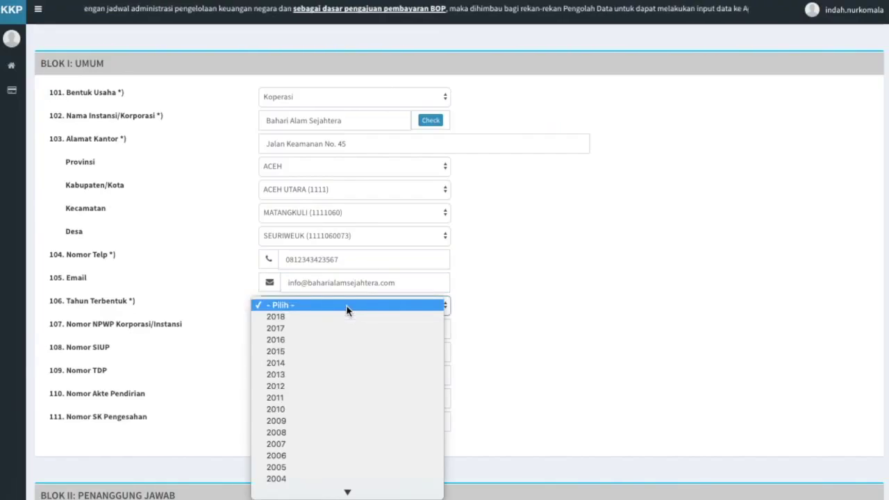
pyautogui.click(330, 468)
# Step: Fill in the NPWP, SIUP, TDP, Akte Pendirian and SK Pengesahan numbers in fields 107–111
pyautogui.click(307, 332)
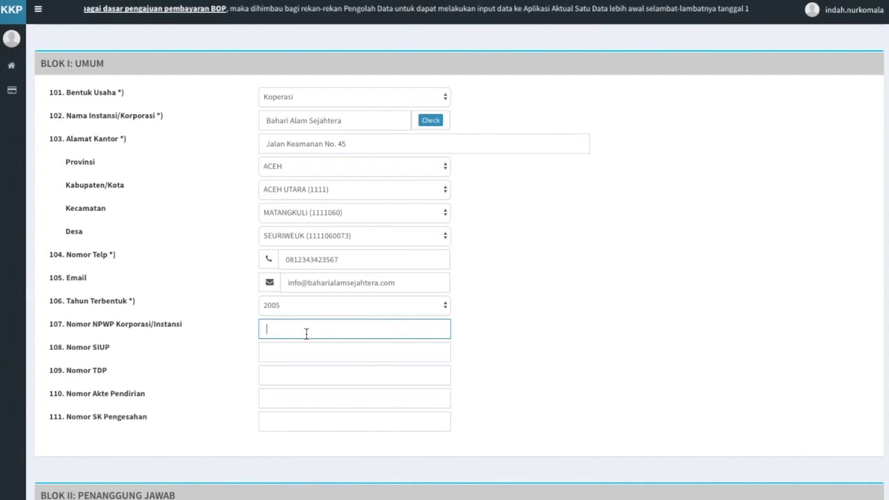
pyautogui.write('1111112222223333')
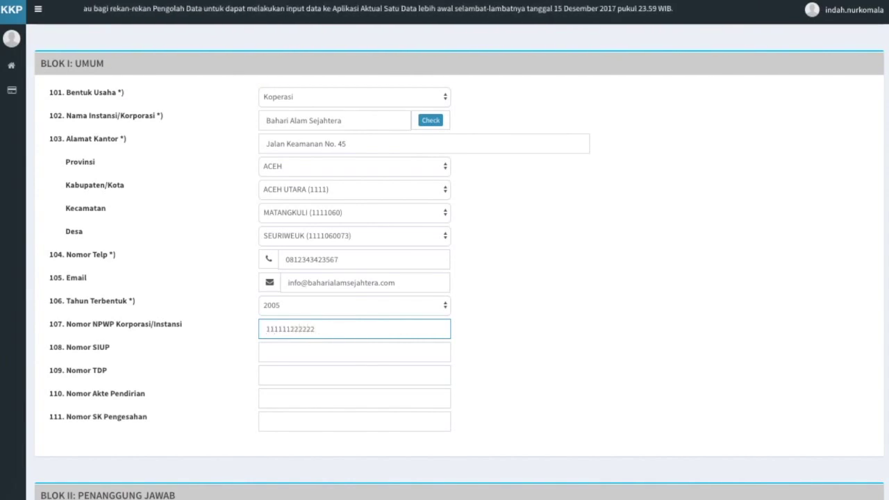
pyautogui.click(301, 354)
pyautogui.write('121230007654328987')
pyautogui.click(300, 379)
pyautogui.write('12347890654907654')
pyautogui.click(299, 400)
pyautogui.write('789789567567300089')
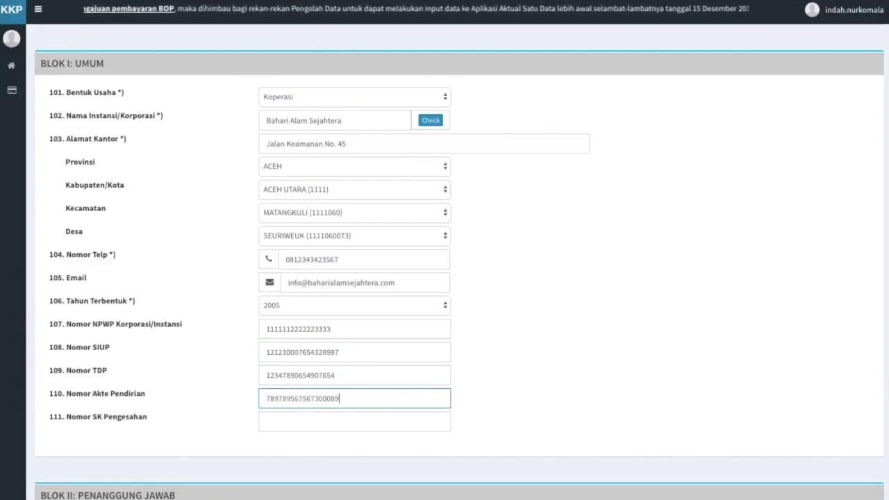
pyautogui.click(299, 421)
pyautogui.write('89000000000')
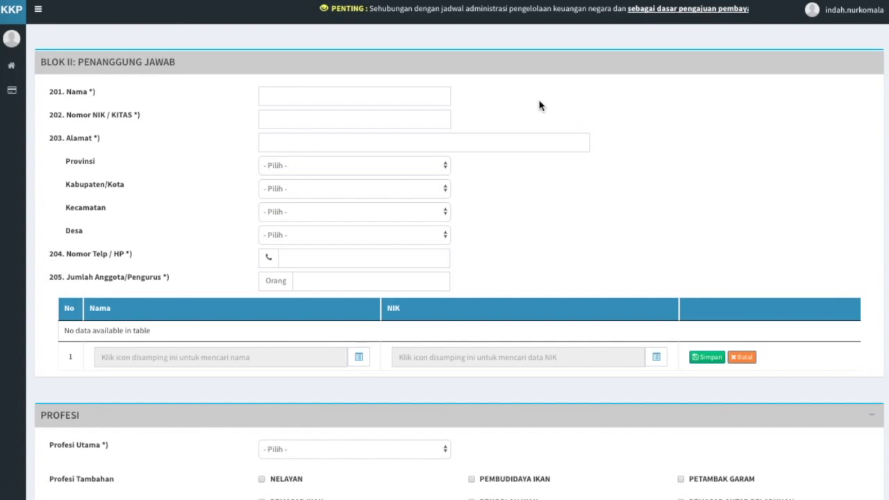
# Step: Enter the responsible person's full name, NIK and street address
pyautogui.click(424, 91)
pyautogui.press('Tab')
pyautogui.press('Tab')
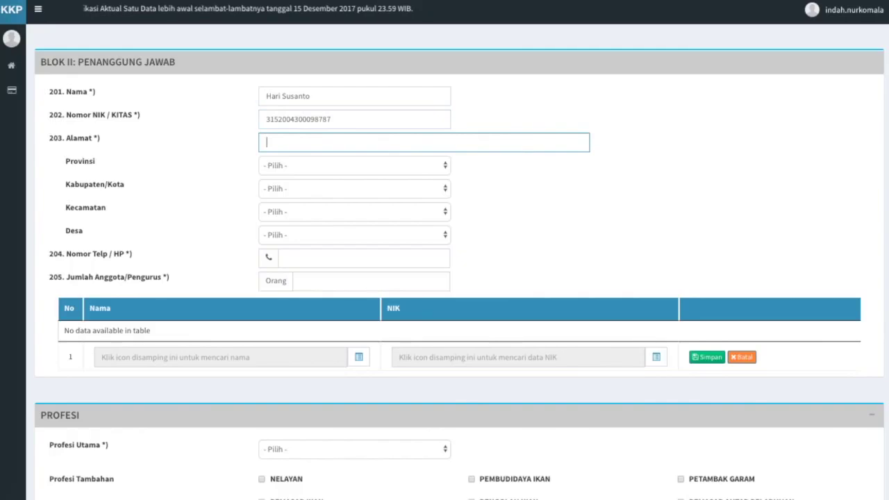
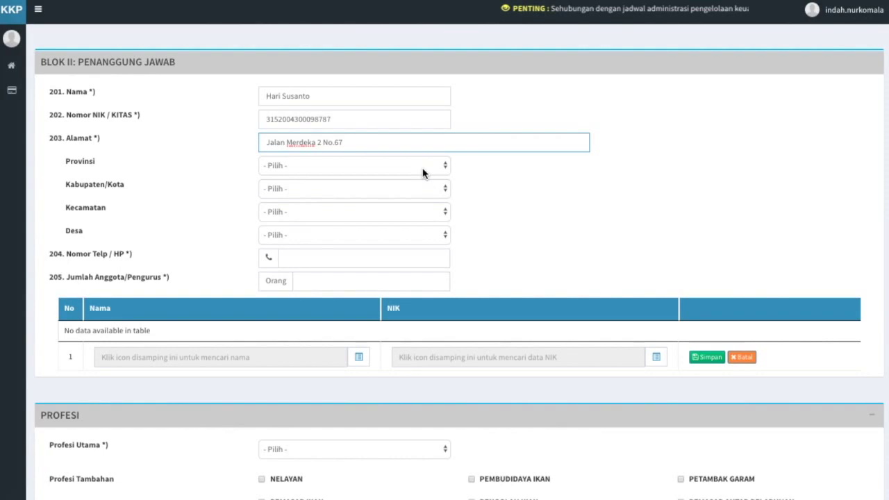
# Step: Set the address region to ACEH, ACEH BARAT, WOYLA, PASI PANDAN
pyautogui.click(423, 169)
pyautogui.click(422, 181)
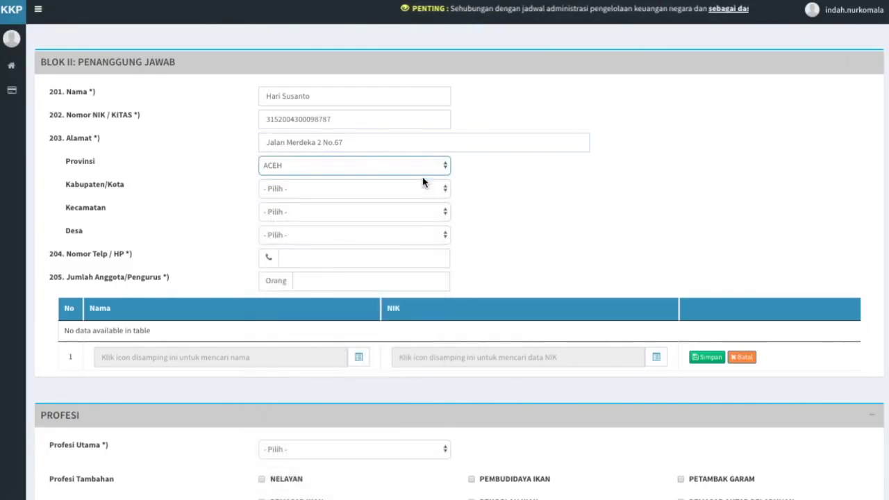
pyautogui.click(423, 189)
pyautogui.click(412, 268)
pyautogui.click(412, 212)
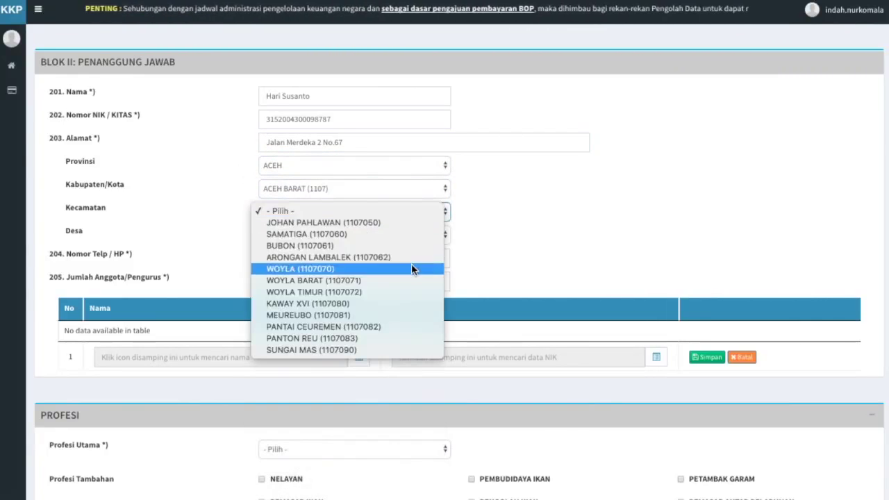
pyautogui.click(411, 268)
pyautogui.click(410, 236)
pyautogui.click(401, 338)
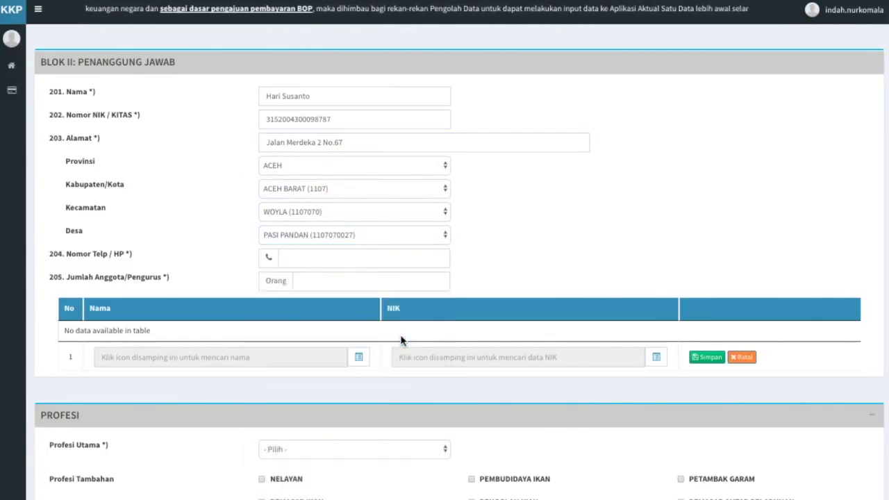
# Step: Enter the responsible person's phone number and 20 as the member count
pyautogui.click(380, 265)
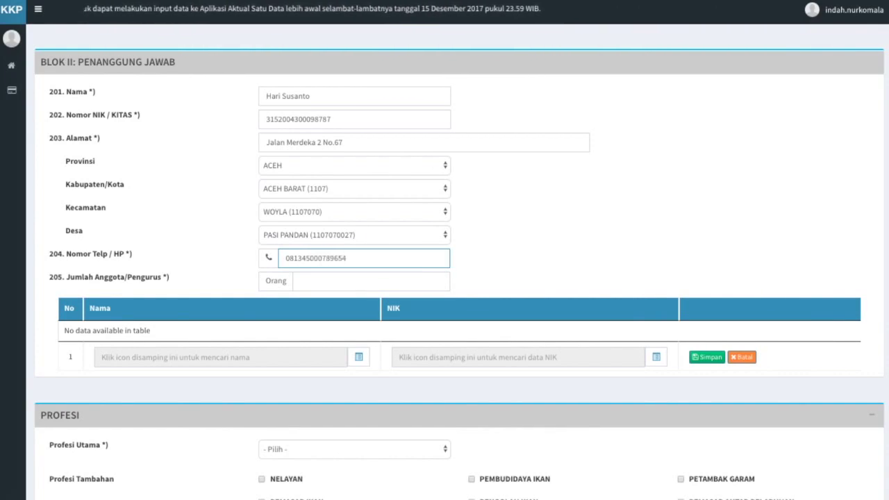
pyautogui.click(380, 284)
pyautogui.write('20')
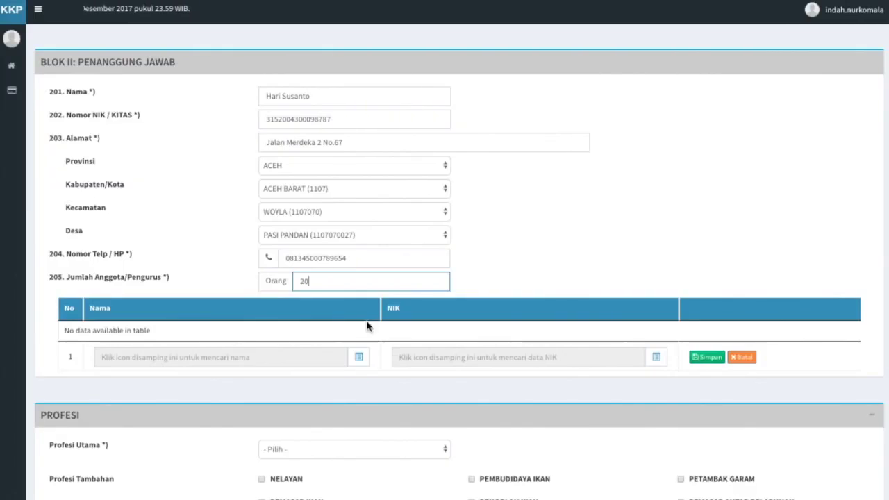
# Step: Add two JAWA BARAT business actors from the lookup as member rows 1 and 2, saving each
pyautogui.click(360, 358)
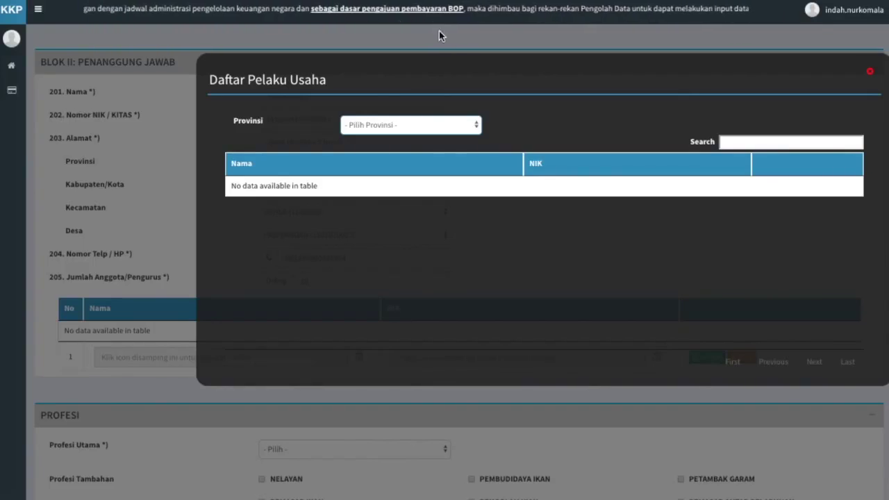
pyautogui.click(436, 125)
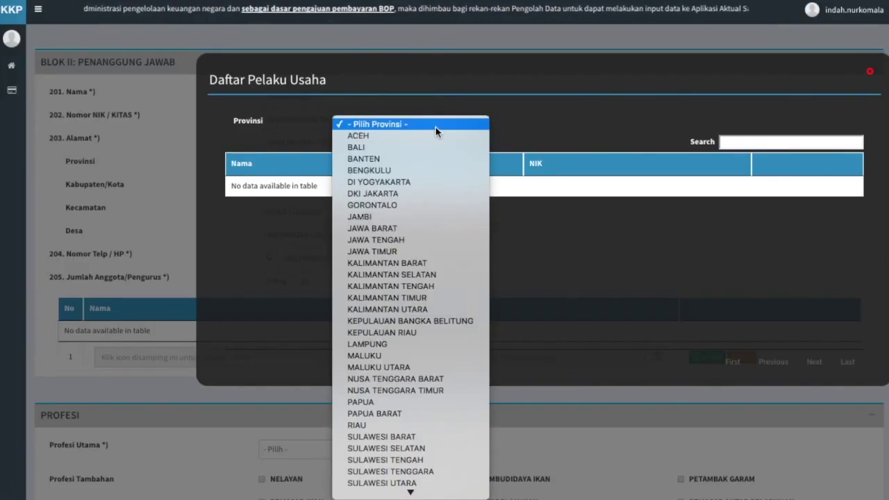
pyautogui.click(437, 227)
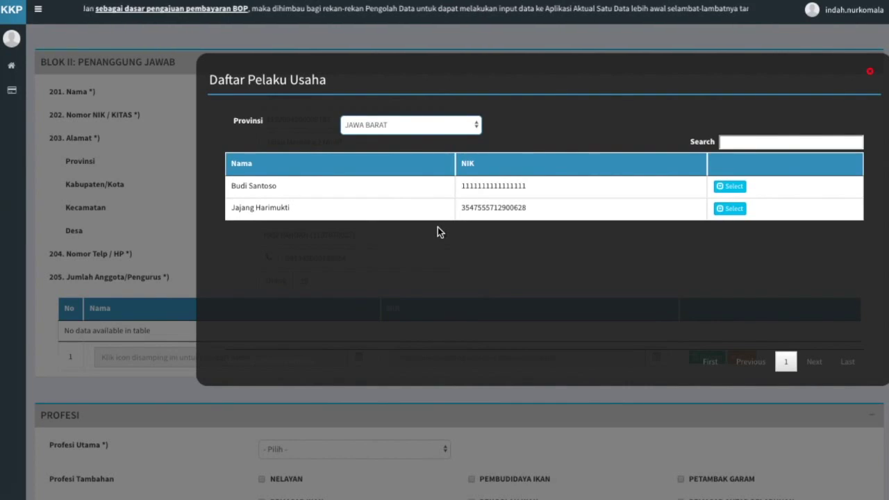
pyautogui.click(731, 186)
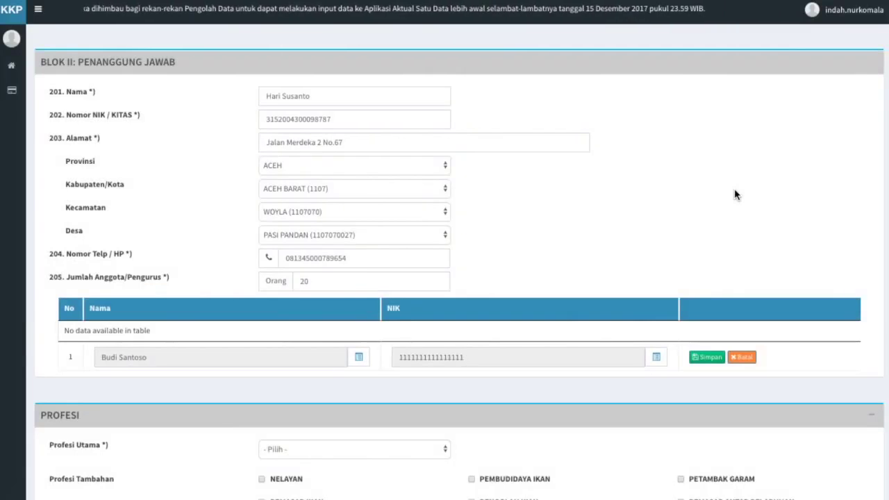
pyautogui.click(708, 359)
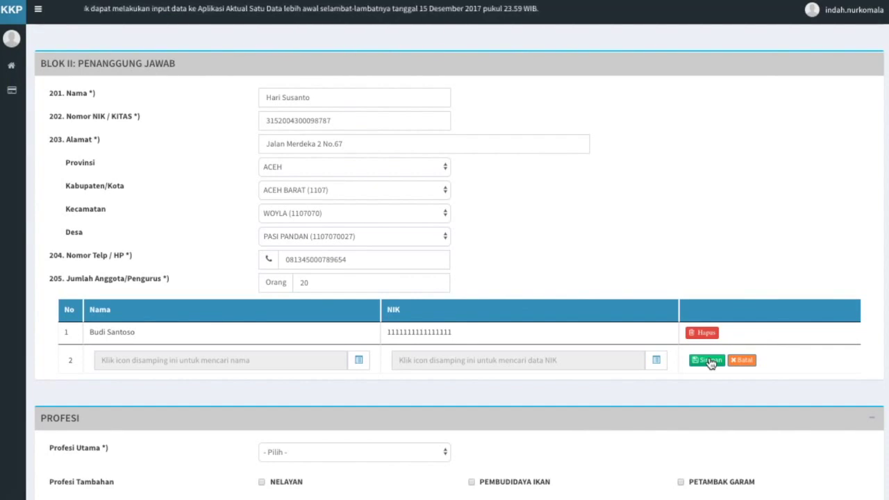
pyautogui.click(359, 362)
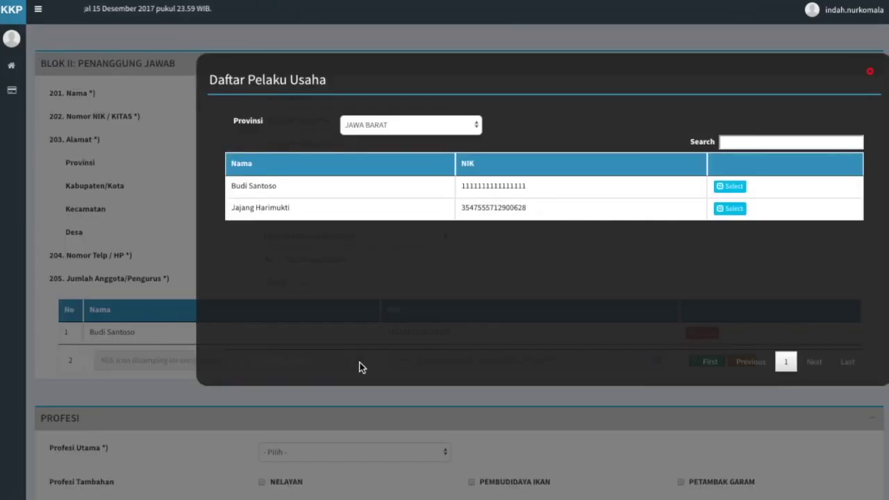
pyautogui.click(675, 210)
pyautogui.click(708, 361)
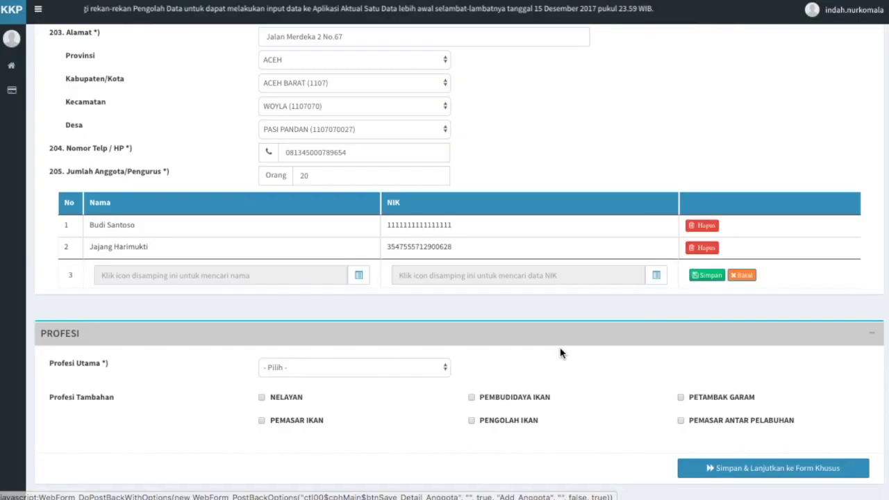
# Step: Set Profesi Utama to NELAYAN, add PEMBUDIDAYA IKAN and PETAMBAK GARAM, and save to continue to Form Khusus
pyautogui.click(440, 369)
pyautogui.click(437, 377)
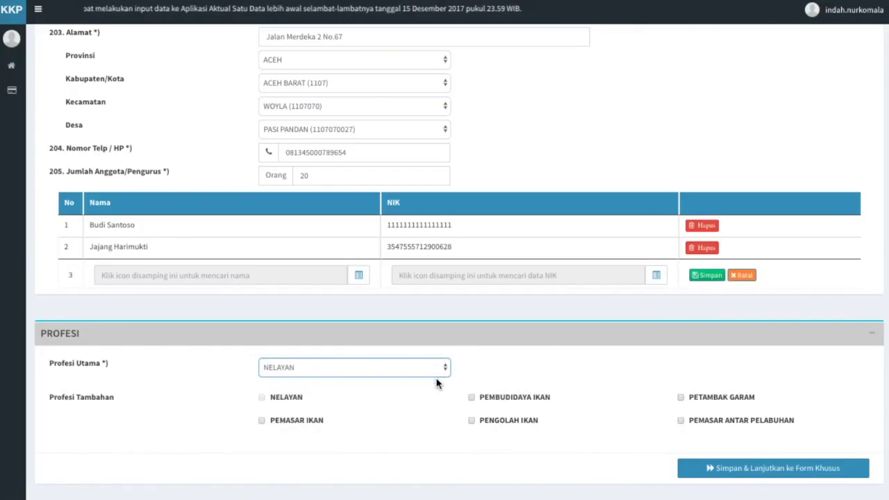
pyautogui.click(471, 398)
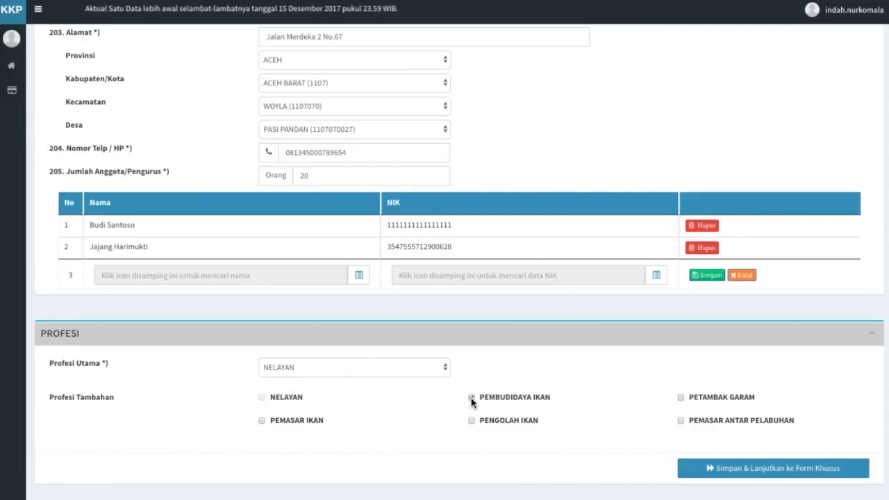
pyautogui.click(471, 398)
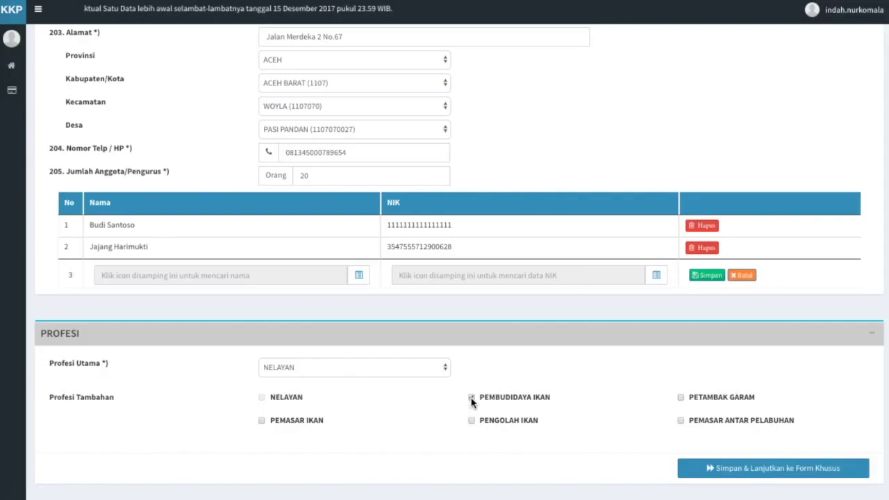
pyautogui.click(681, 397)
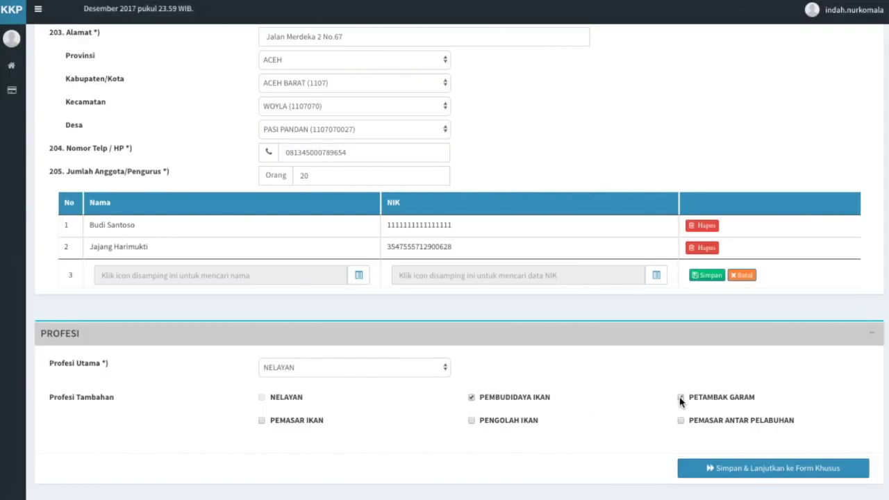
pyautogui.click(738, 469)
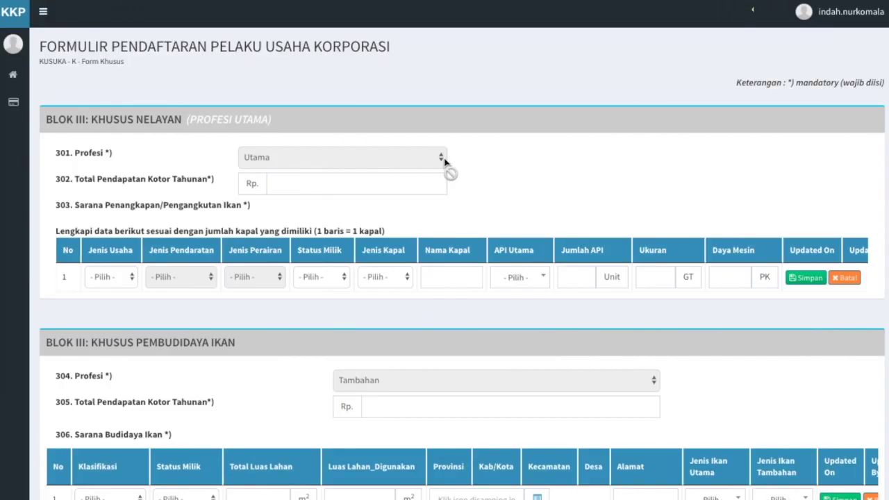
# Step: Enter 300,000,000 annual income and set vessel 1 to Penangkapan Laut, Pelabuhan, Milik Sendiri, Kapal Motor
pyautogui.click(414, 188)
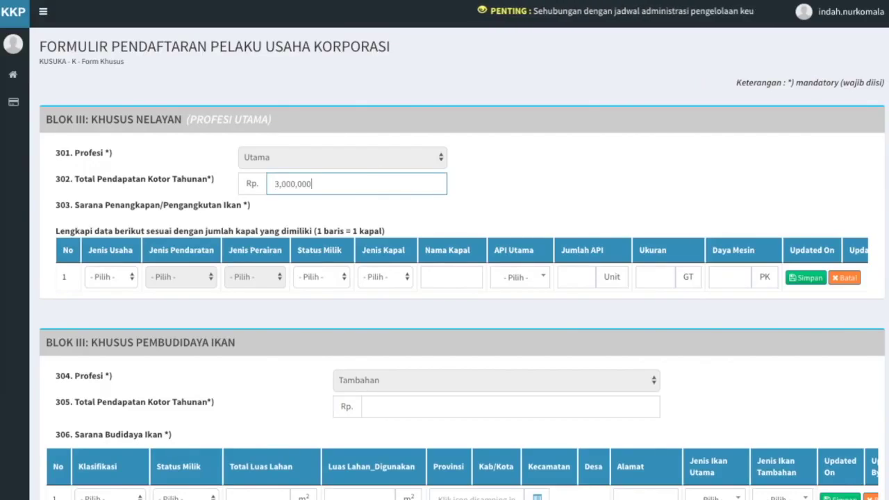
pyautogui.click(419, 208)
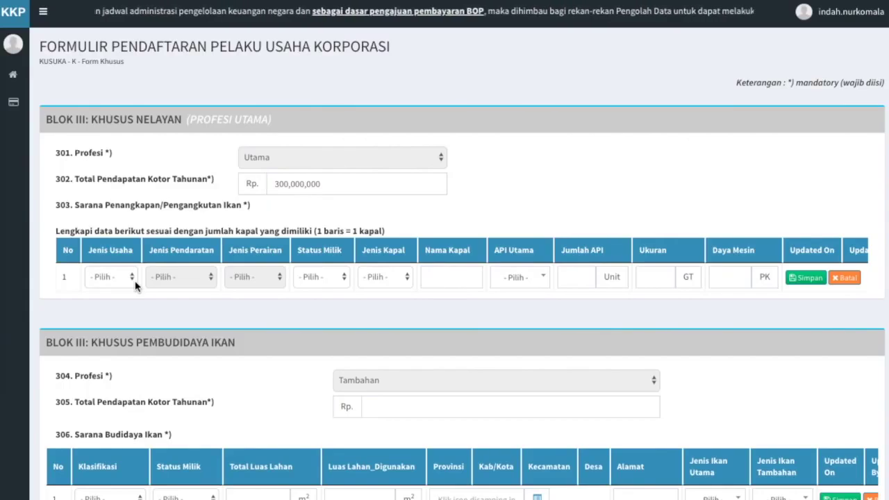
pyautogui.click(135, 284)
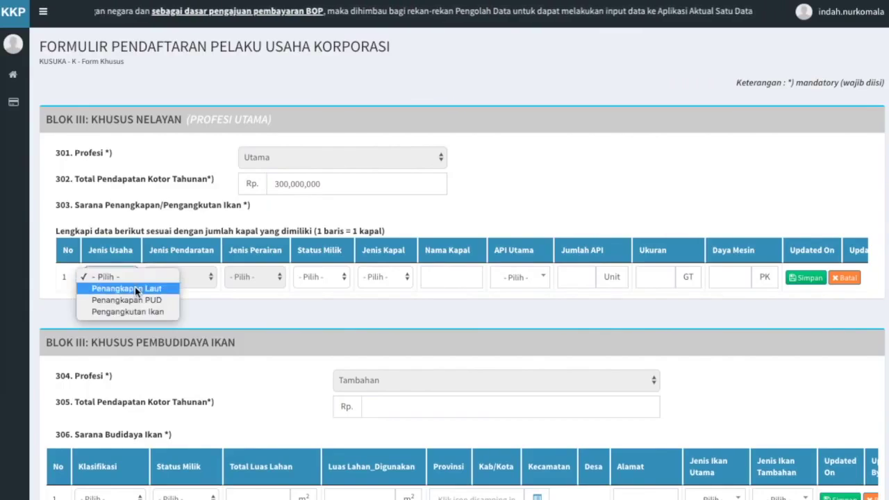
pyautogui.click(135, 288)
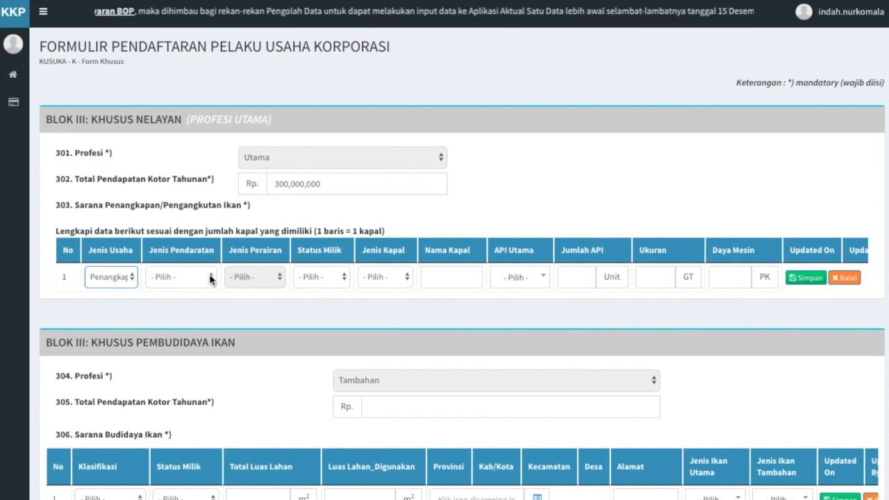
pyautogui.click(209, 278)
pyautogui.click(210, 286)
pyautogui.click(258, 299)
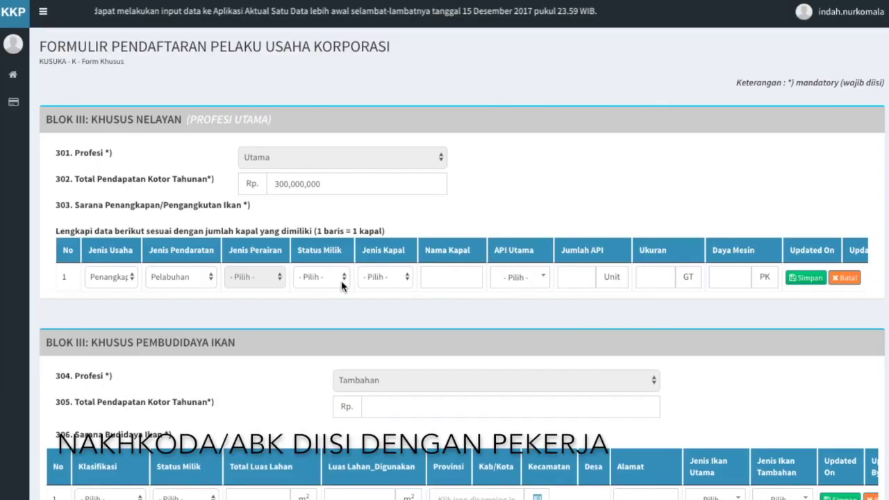
pyautogui.click(342, 282)
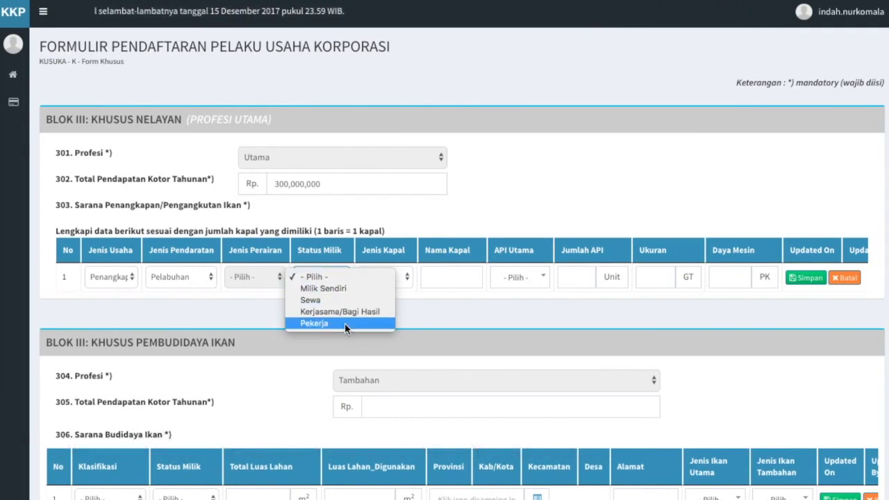
pyautogui.click(345, 287)
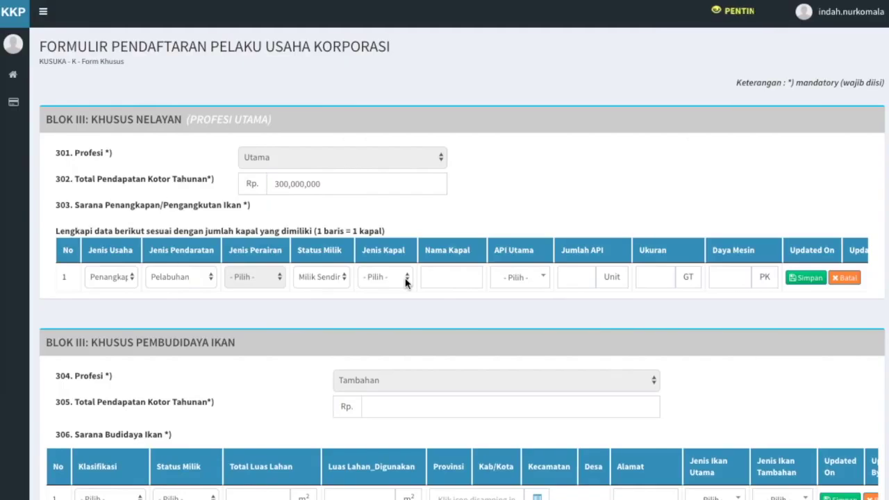
pyautogui.click(405, 278)
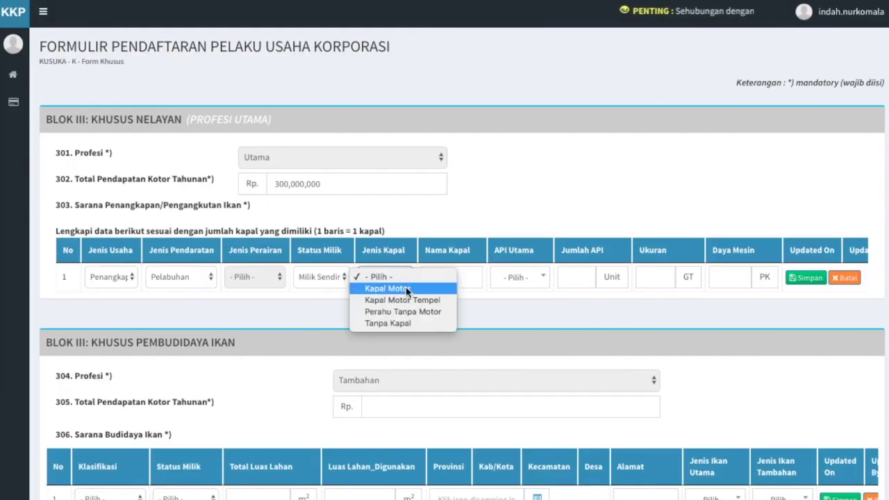
pyautogui.click(407, 289)
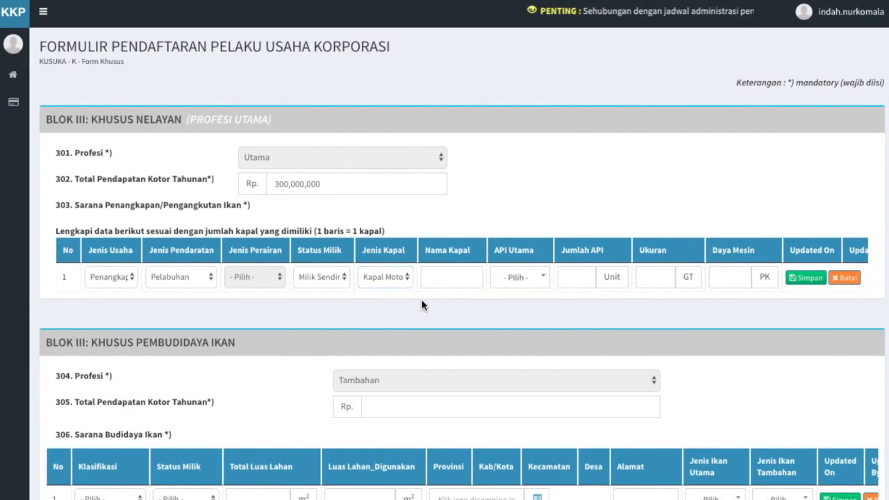
# Step: Name the vessel 'Bahari jaya' with Pukat Cincin dengan Satu Kapal, 1 unit, 30 GT, 100 PK, and save the row
pyautogui.click(463, 273)
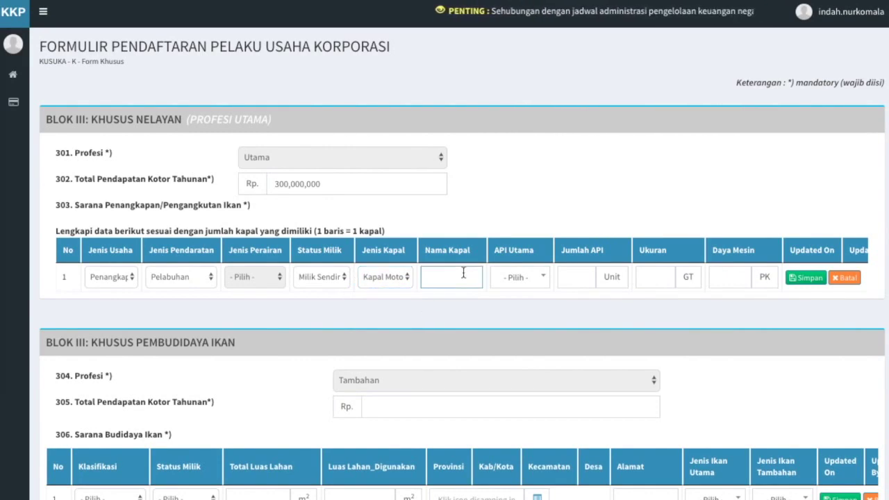
pyautogui.write('Bahari jaya')
pyautogui.click(508, 309)
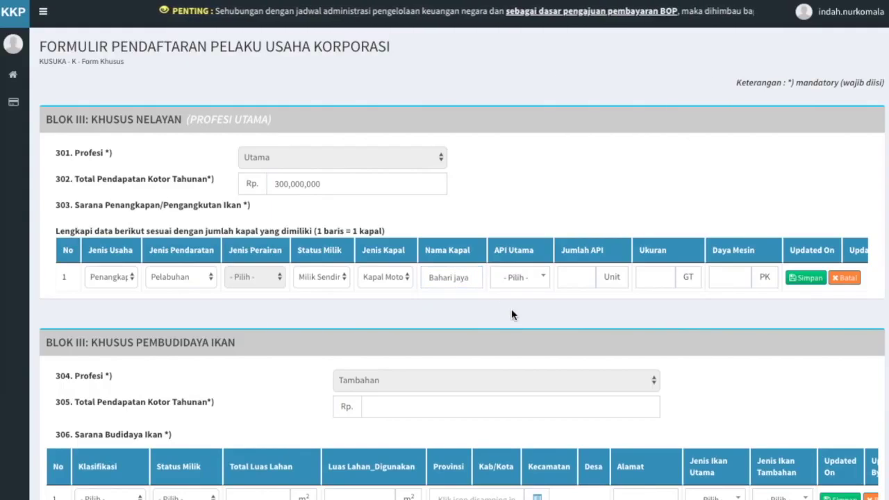
pyautogui.click(545, 283)
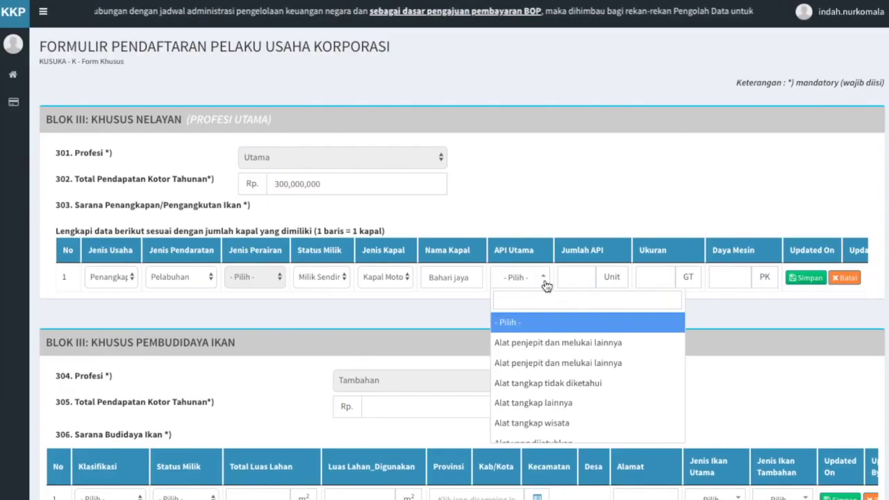
pyautogui.write('pukat cin')
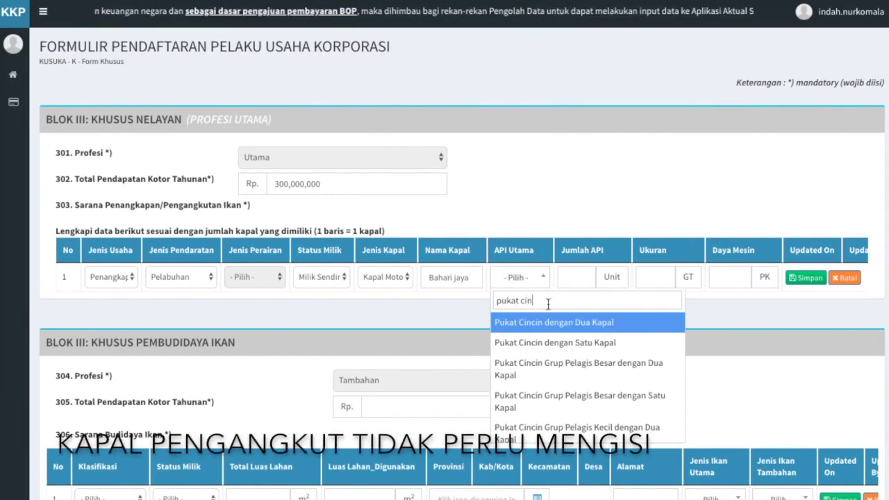
pyautogui.click(552, 343)
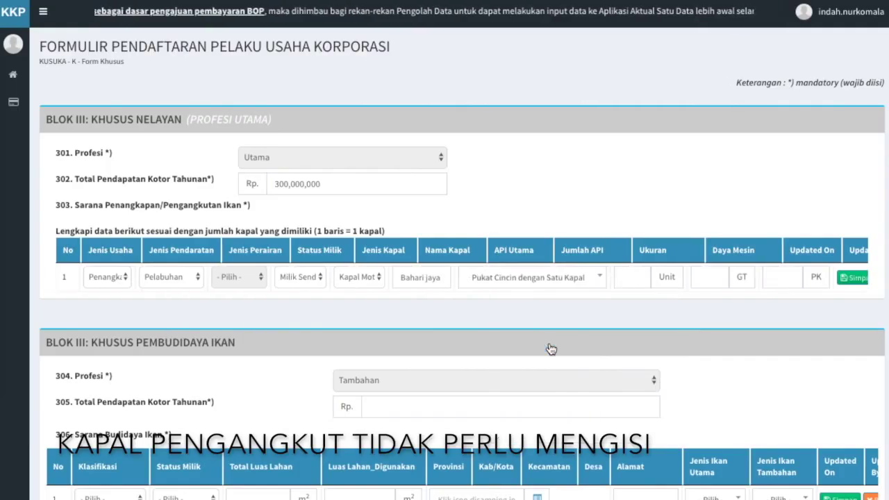
pyautogui.click(628, 277)
pyautogui.write('1')
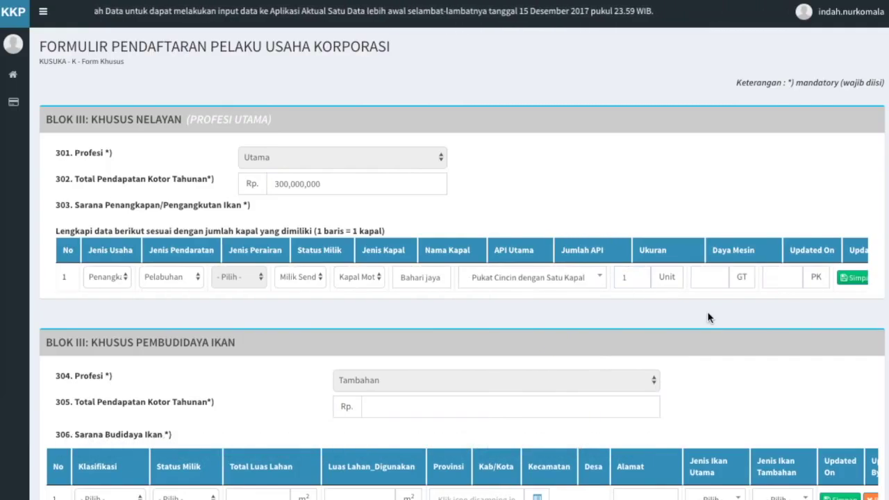
pyautogui.click(718, 277)
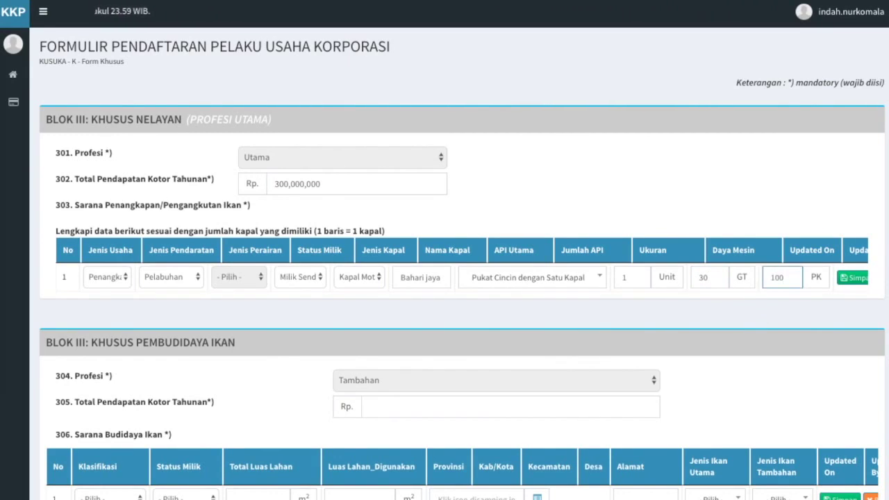
pyautogui.click(804, 313)
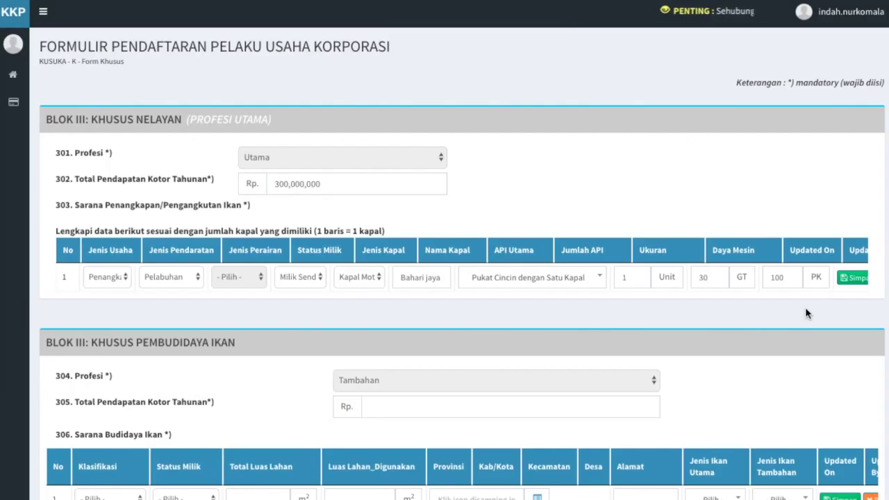
pyautogui.click(848, 286)
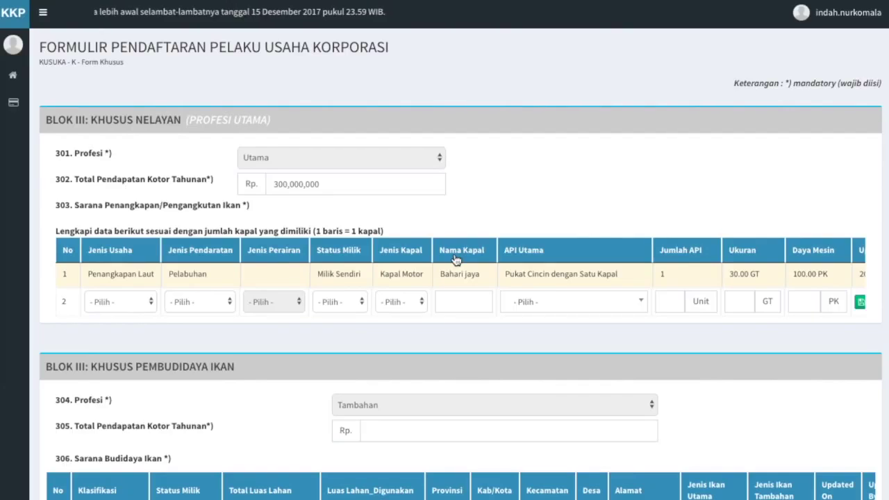
# Step: Edit the Bahari jaya row to use Pancing Ulur (LHP-PU) / Handline Tuna as main gear and save
pyautogui.hscroll(1, 458, 273)
pyautogui.hscroll(5, 458, 272)
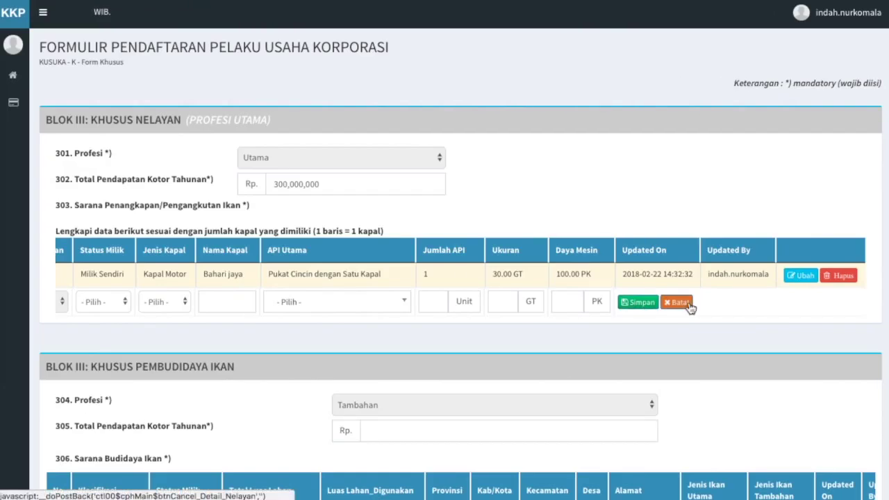
pyautogui.click(795, 276)
pyautogui.click(377, 305)
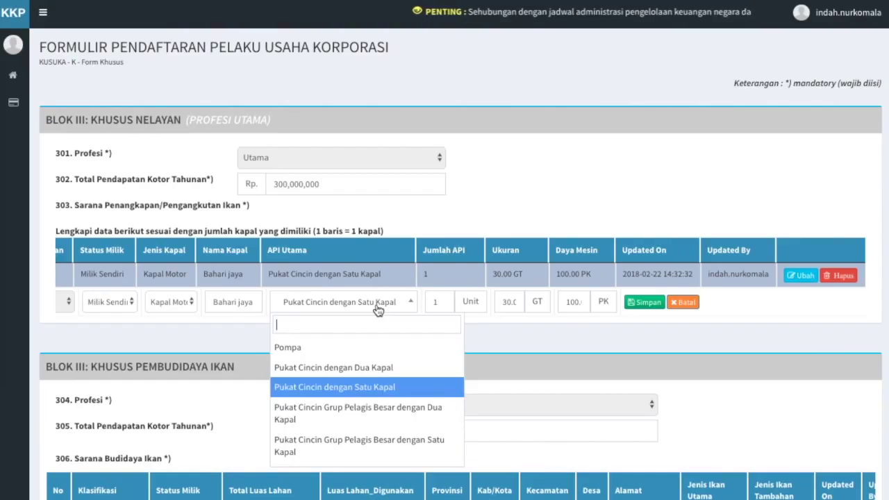
pyautogui.write('pancing ulur')
pyautogui.click(374, 344)
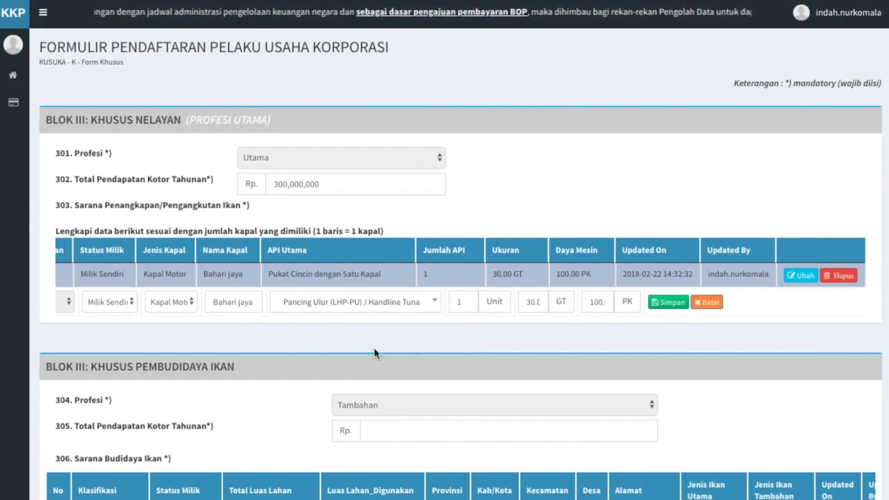
pyautogui.click(671, 303)
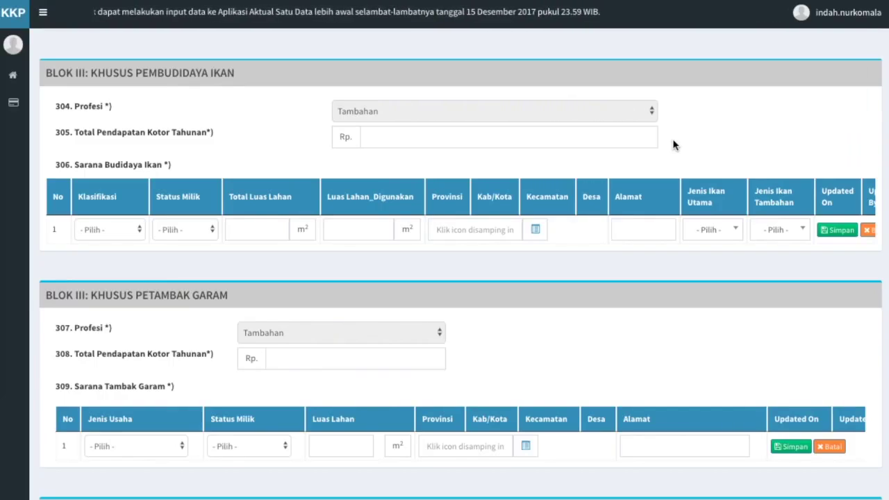
# Step: Enter Rp 400,000,000 as the fish-farming annual gross income in field 305
pyautogui.click(613, 141)
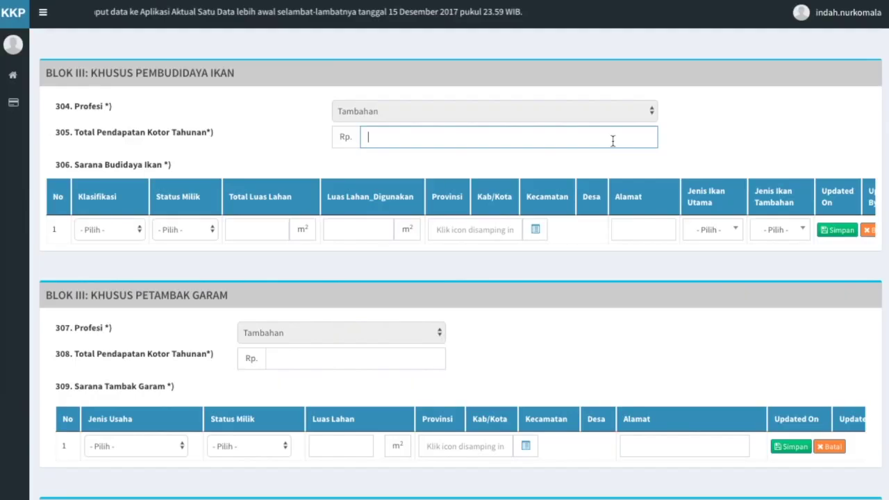
pyautogui.write('4')
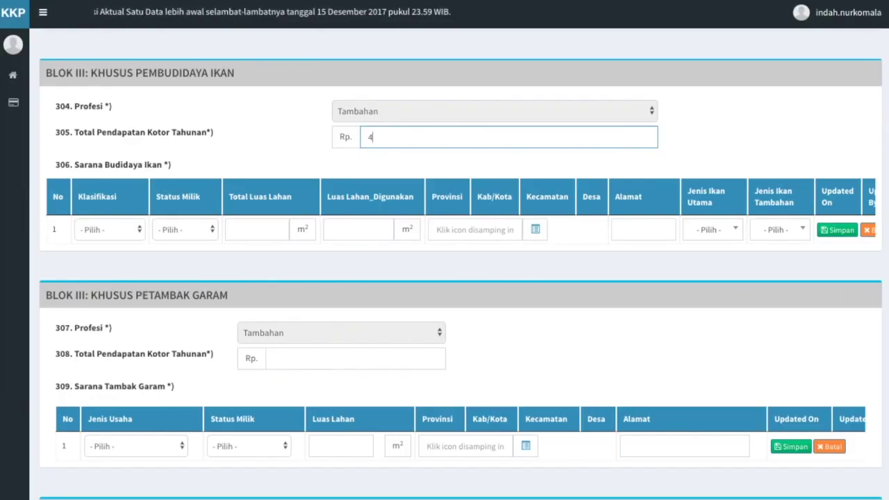
pyautogui.write('00,000,000')
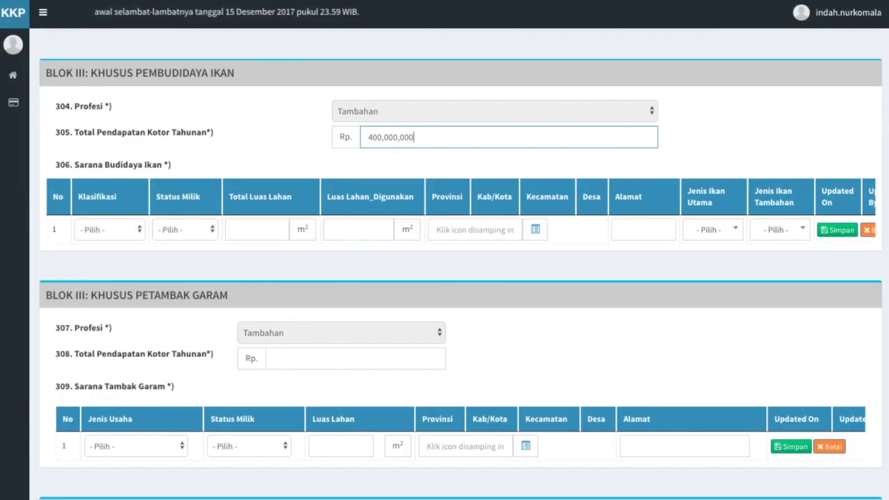
pyautogui.click(627, 164)
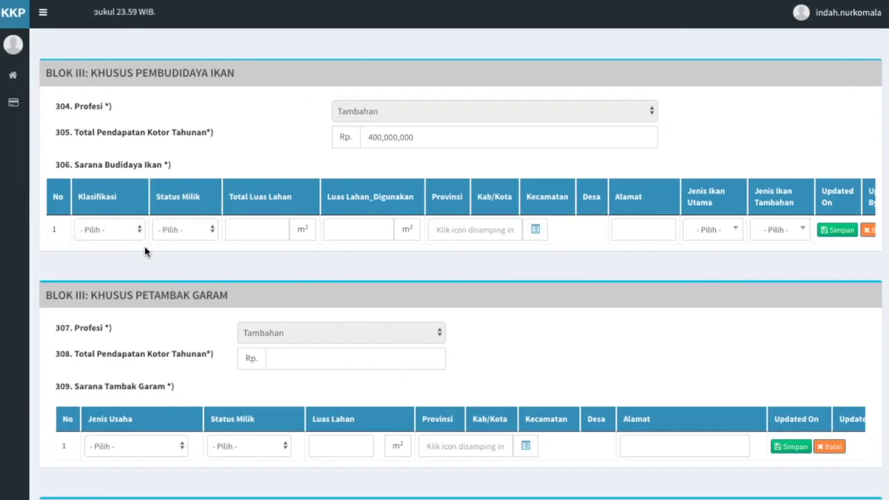
# Step: Start the facility row with Karamba, Milik Sendiri and 10,000 m² total land area
pyautogui.click(138, 229)
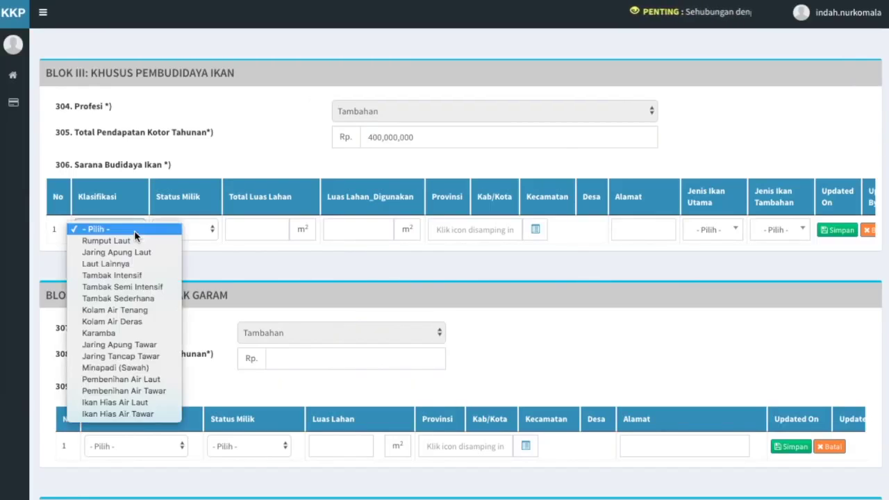
pyautogui.click(134, 335)
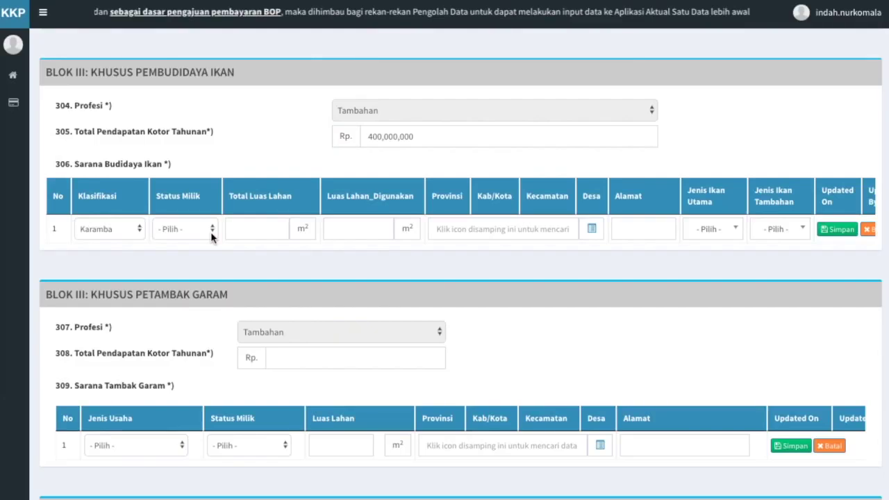
pyautogui.click(211, 229)
pyautogui.click(211, 238)
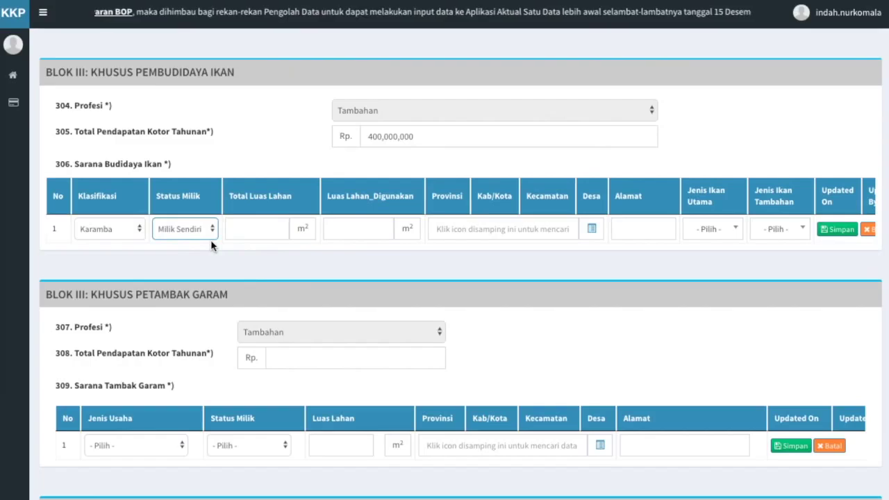
pyautogui.write('100000')
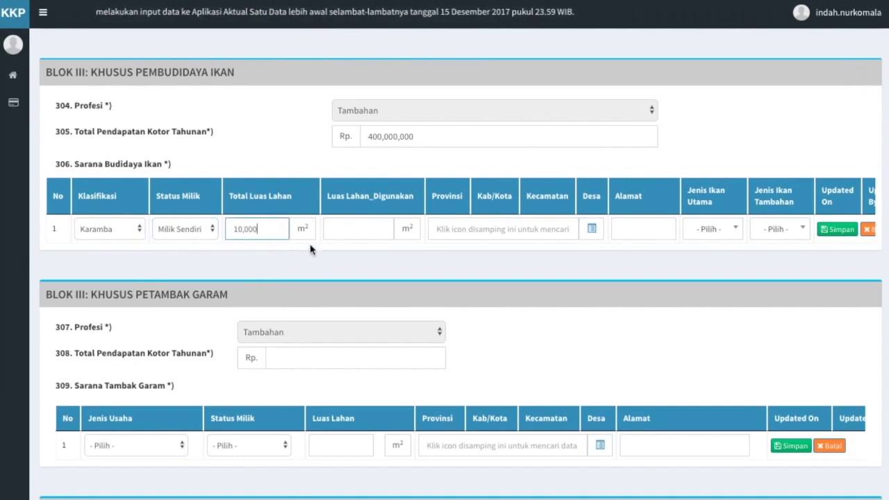
pyautogui.click(332, 264)
pyautogui.click(359, 228)
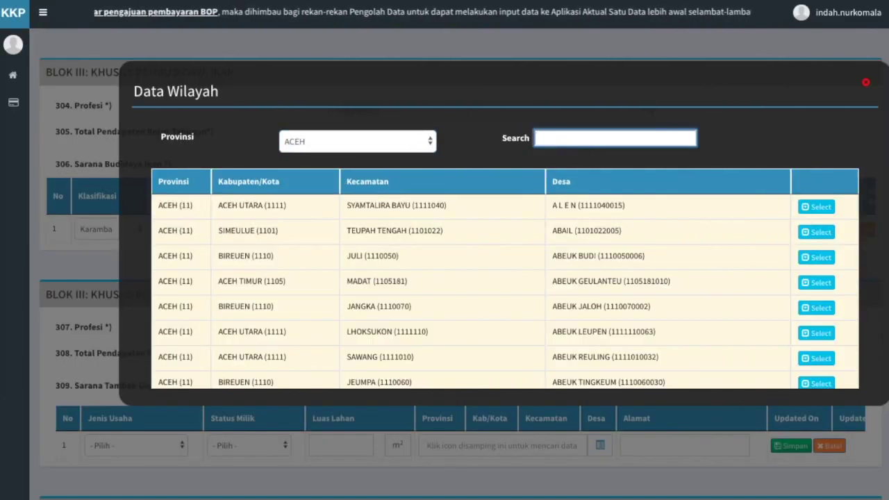
# Step: Set 7,000 m² land in use and locate the farm in Alue Bakong, Bubon, Aceh Barat
pyautogui.write('7000')
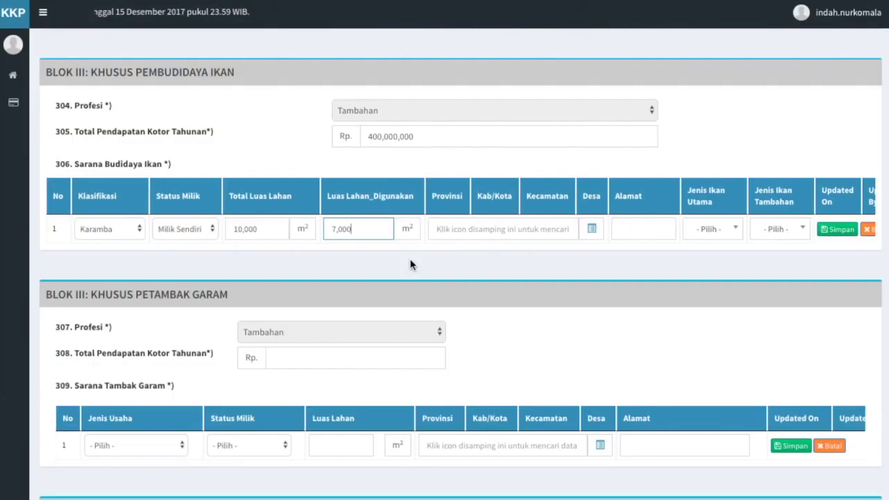
pyautogui.click(410, 259)
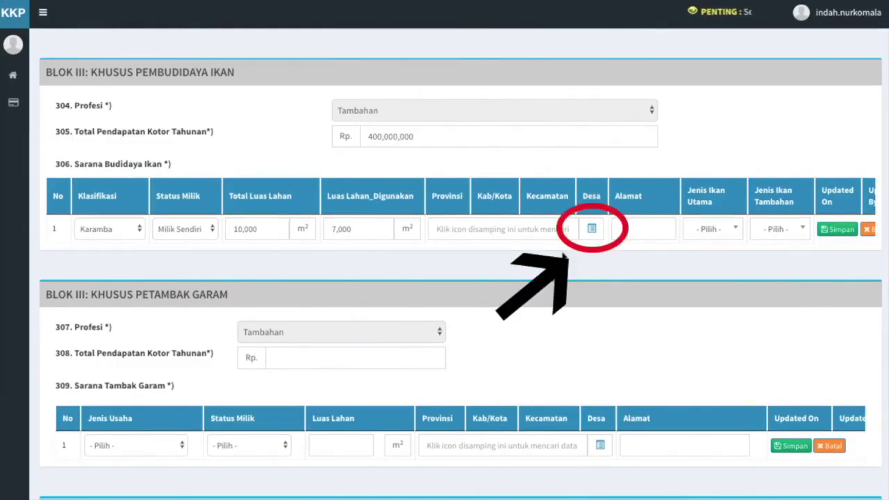
pyautogui.click(591, 230)
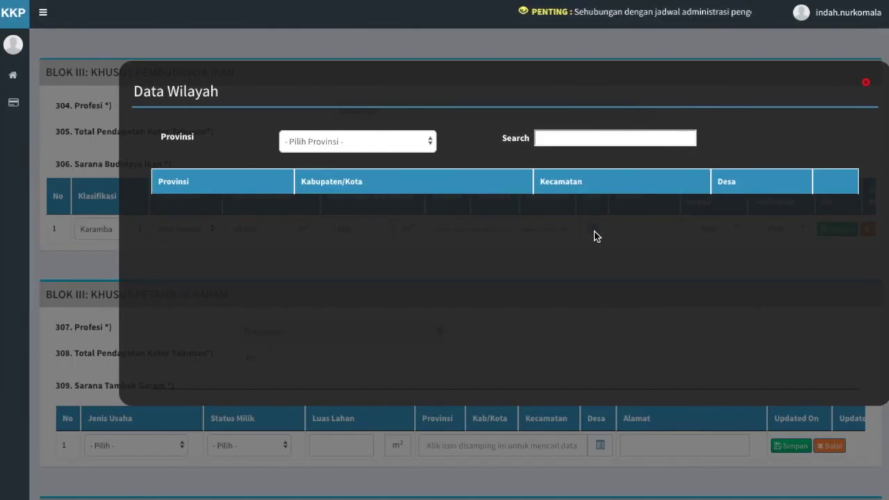
pyautogui.click(421, 148)
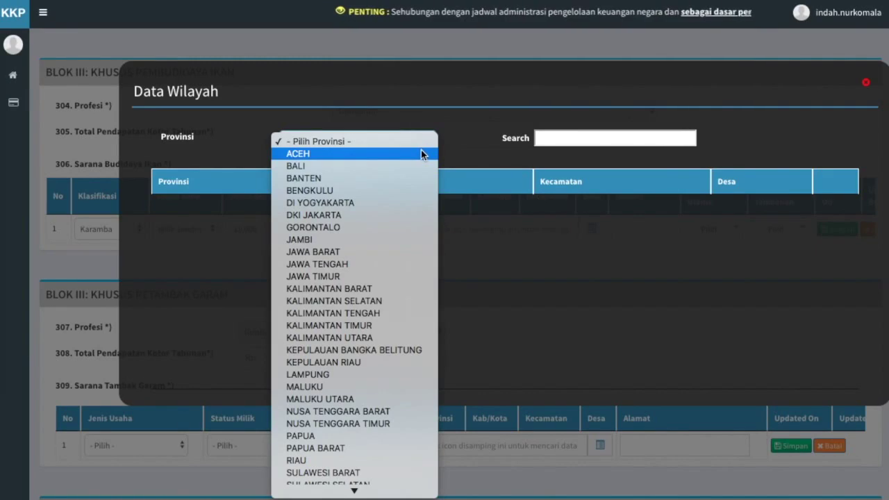
pyautogui.click(420, 151)
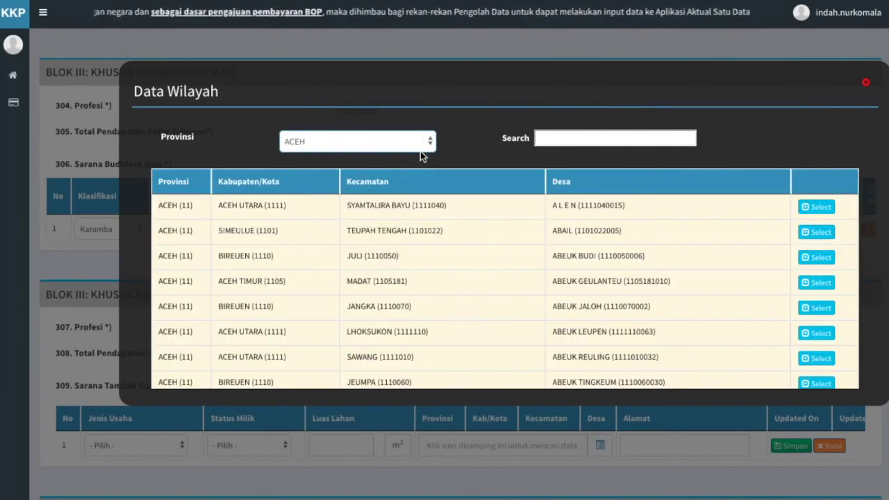
pyautogui.click(559, 138)
pyautogui.write('aceh barat')
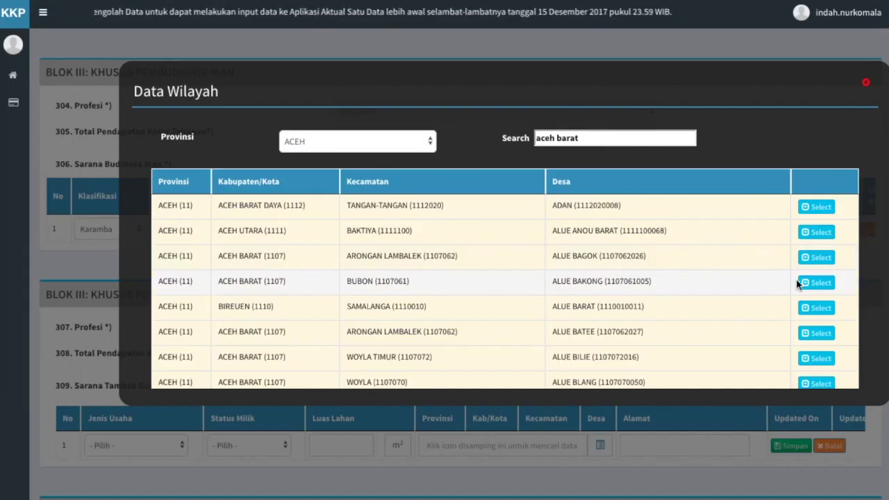
pyautogui.click(818, 282)
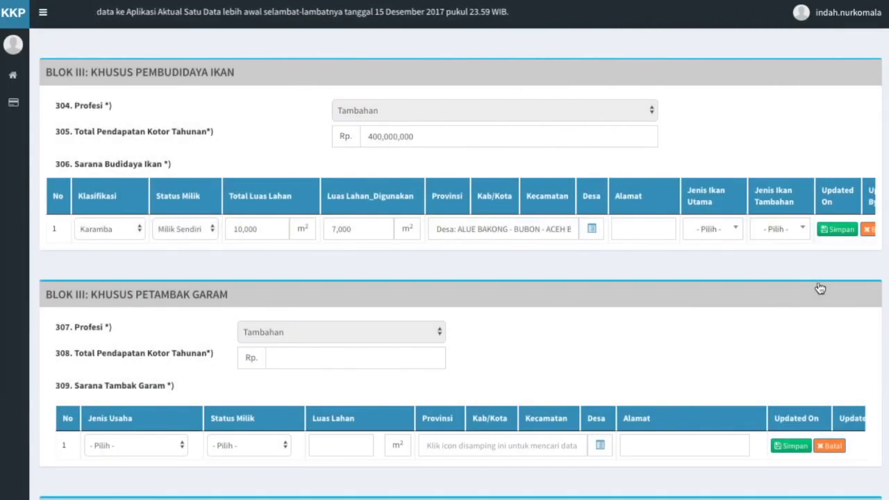
pyautogui.click(665, 229)
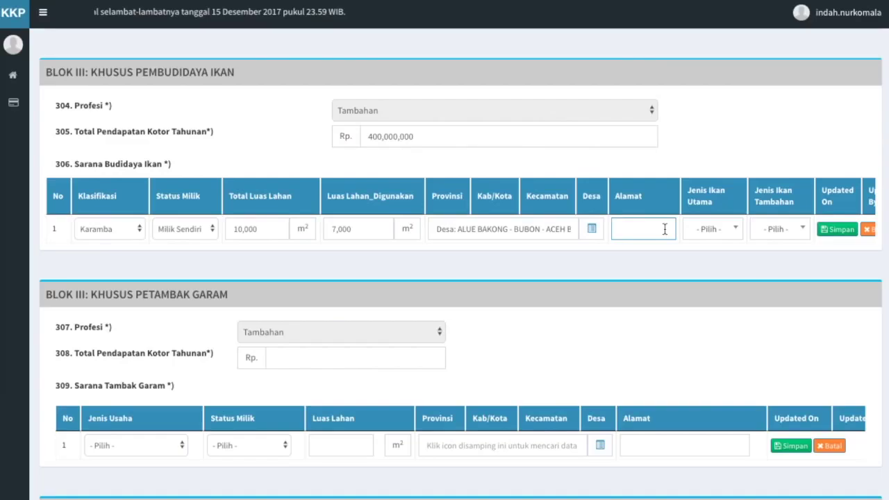
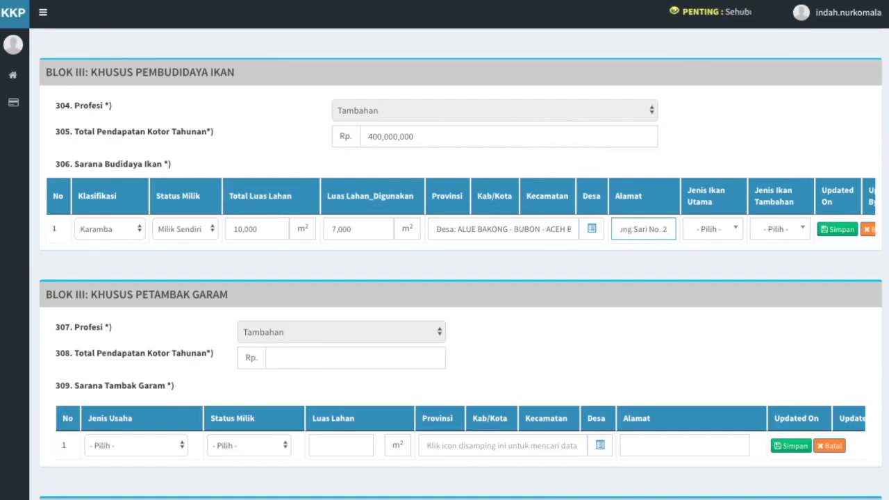
# Step: Choose Bandeng as main fish and Lele as additional fish, then save the Karamba row
pyautogui.click(679, 261)
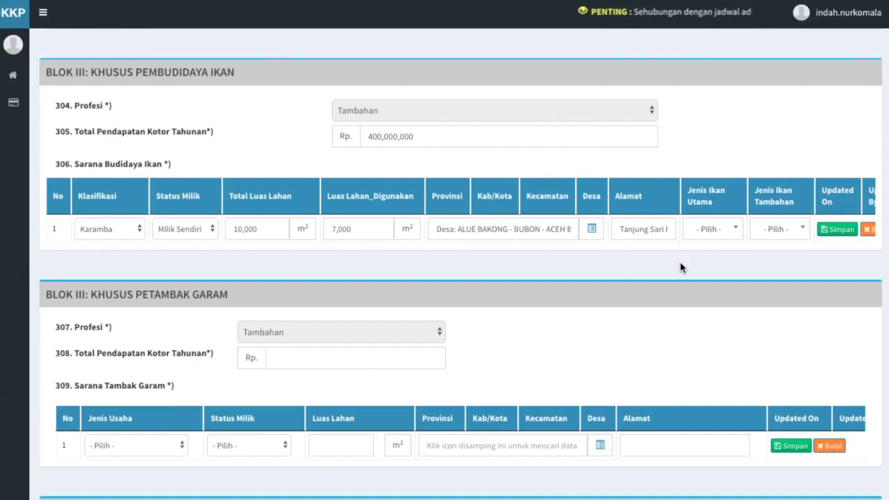
pyautogui.click(734, 235)
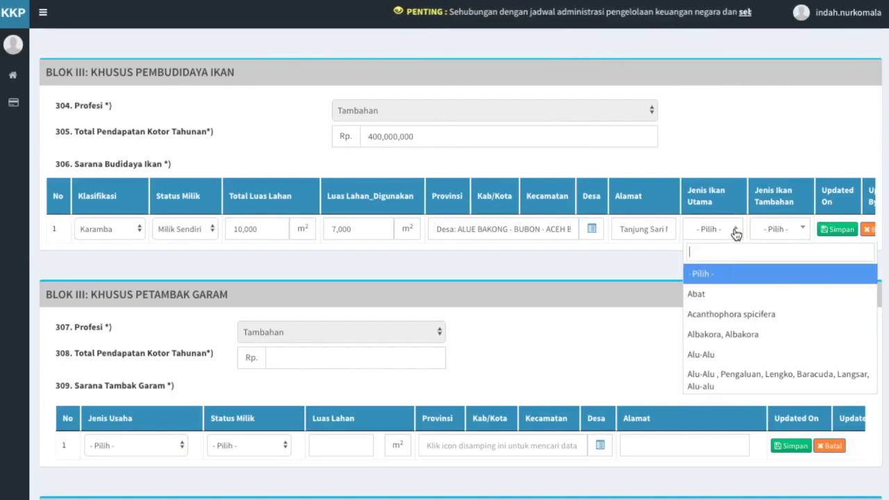
pyautogui.write('bandeng')
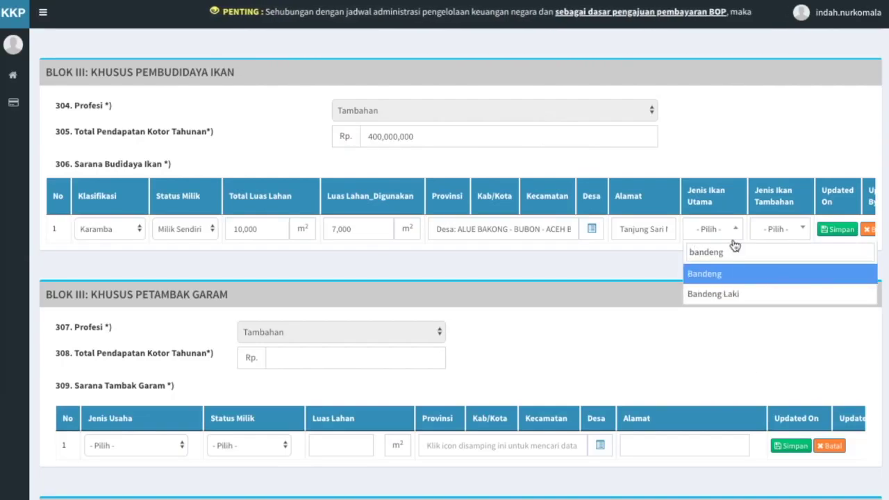
pyautogui.click(723, 276)
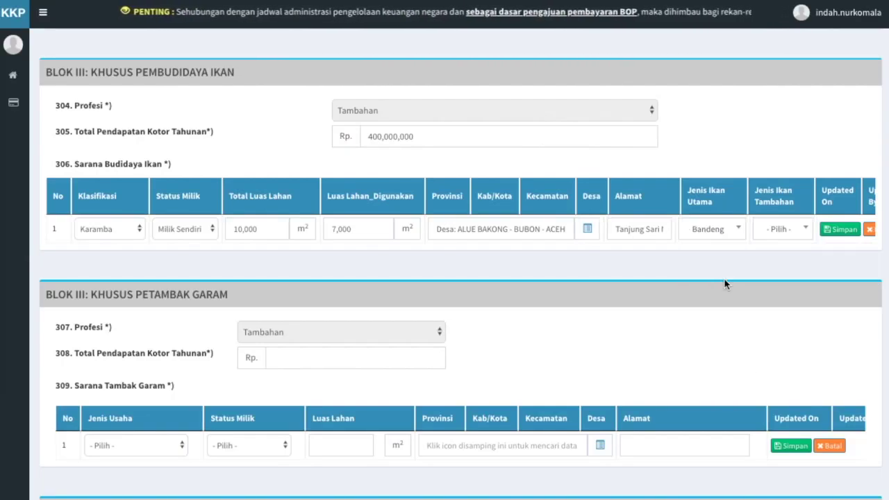
pyautogui.click(800, 235)
pyautogui.write('lele')
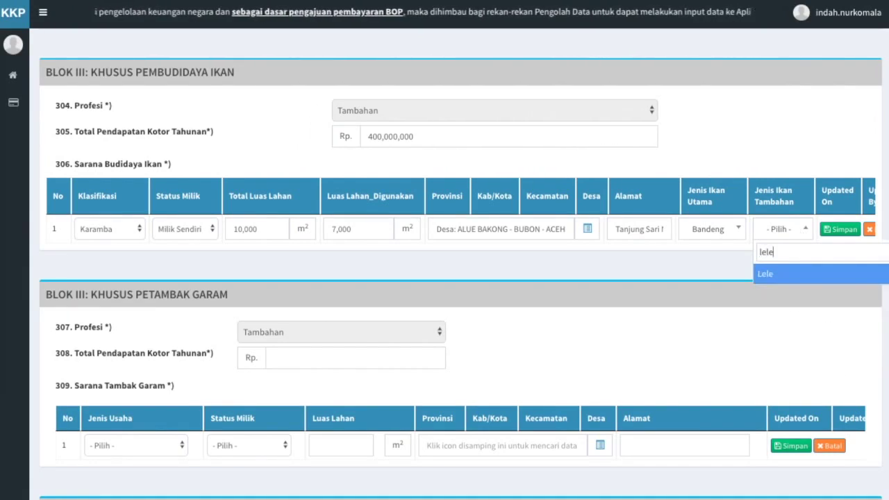
pyautogui.click(805, 274)
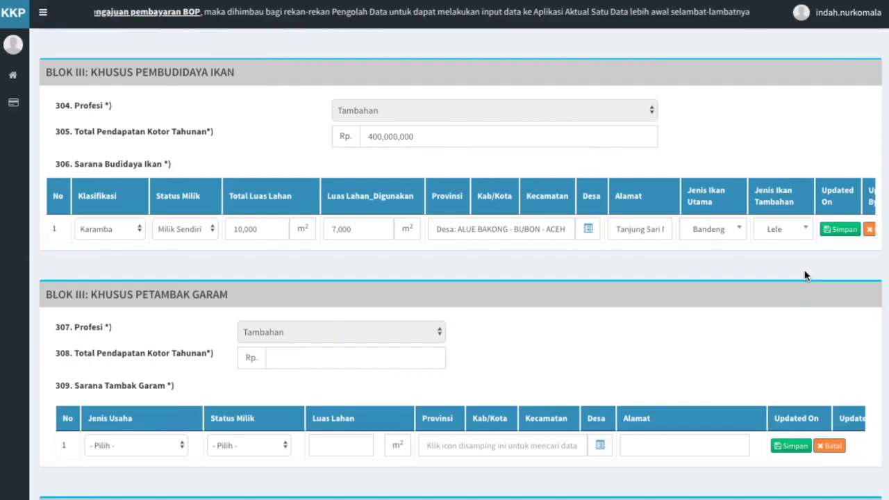
pyautogui.click(843, 231)
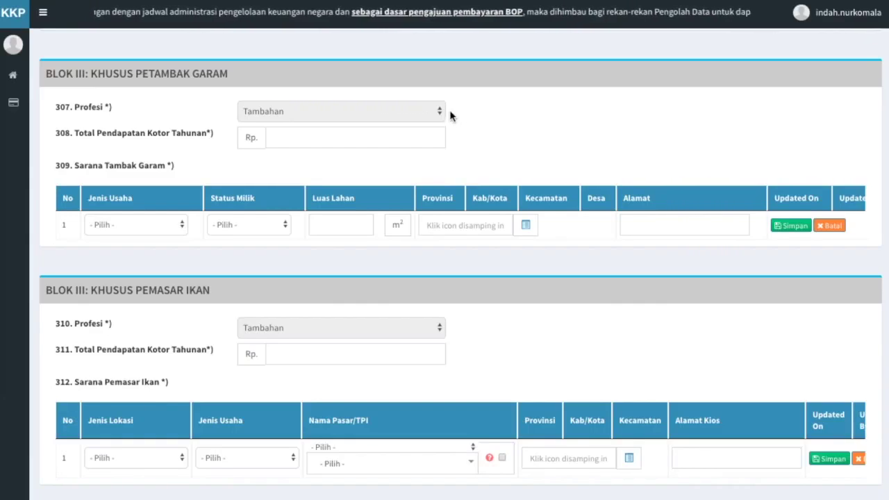
# Step: Enter Rp 100,000,000 as the salt farmer's annual income in field 308
pyautogui.click(403, 136)
pyautogui.write('100000000')
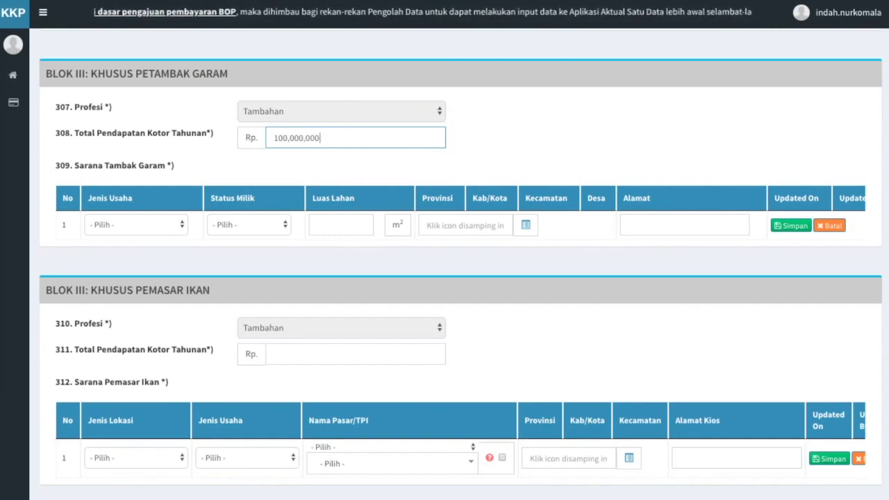
pyautogui.click(186, 269)
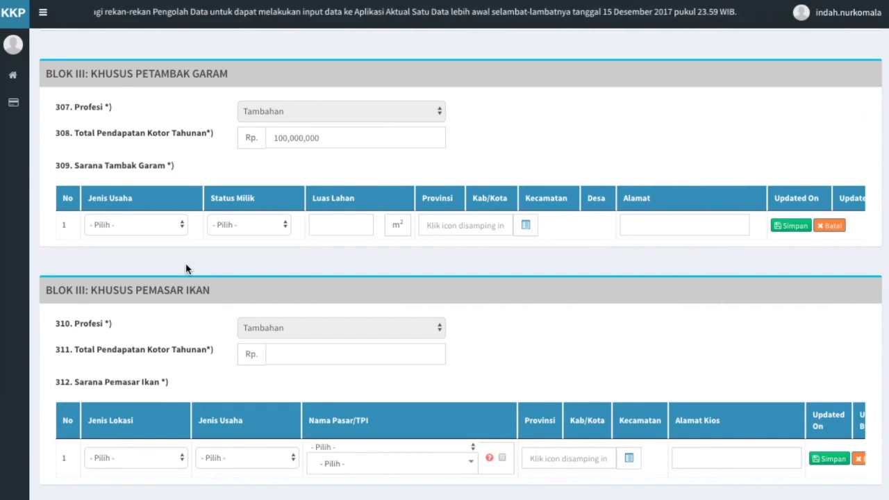
# Step: Fill the salt-pond row with Tambak Garam, Milik Sendiri and 1,000 m² land area
pyautogui.click(170, 224)
pyautogui.click(169, 235)
pyautogui.click(287, 223)
pyautogui.click(287, 234)
pyautogui.click(357, 224)
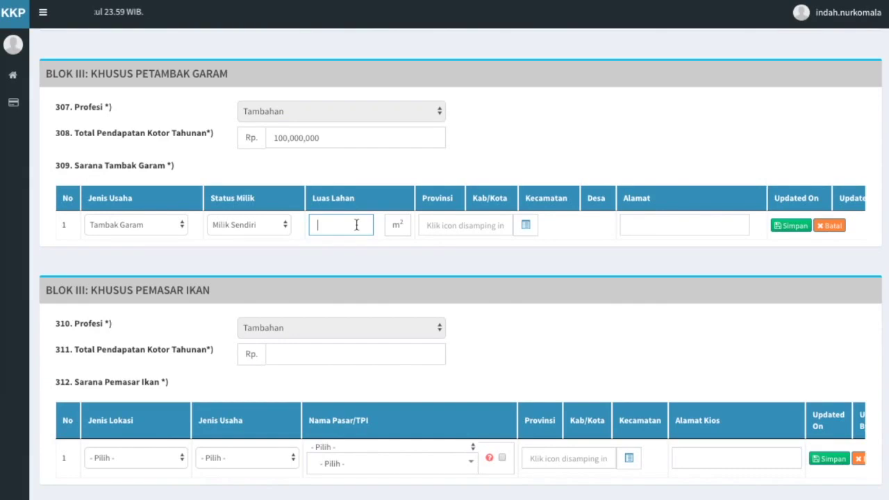
pyautogui.write('1000')
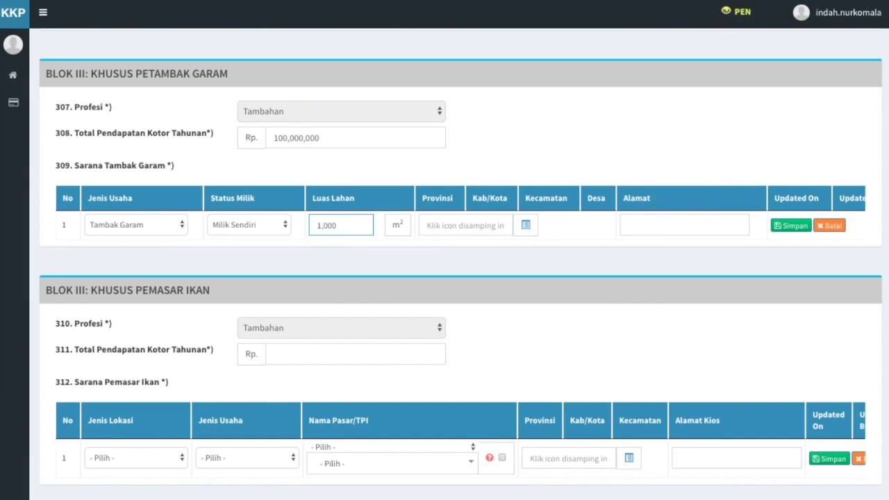
pyautogui.click(381, 260)
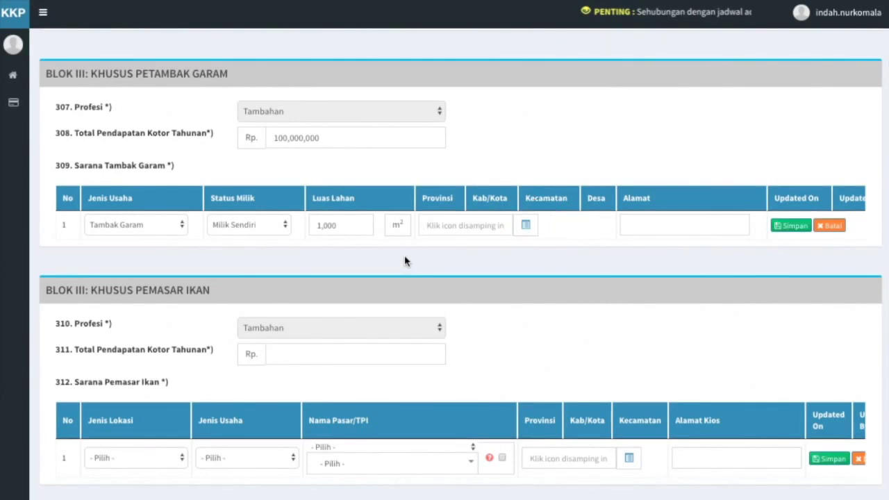
pyautogui.click(525, 228)
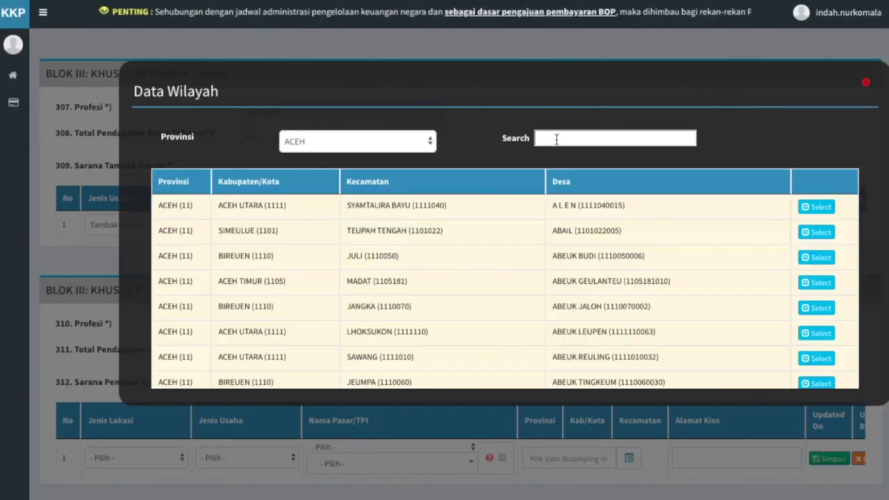
pyautogui.click(559, 138)
pyautogui.write('aceh barat')
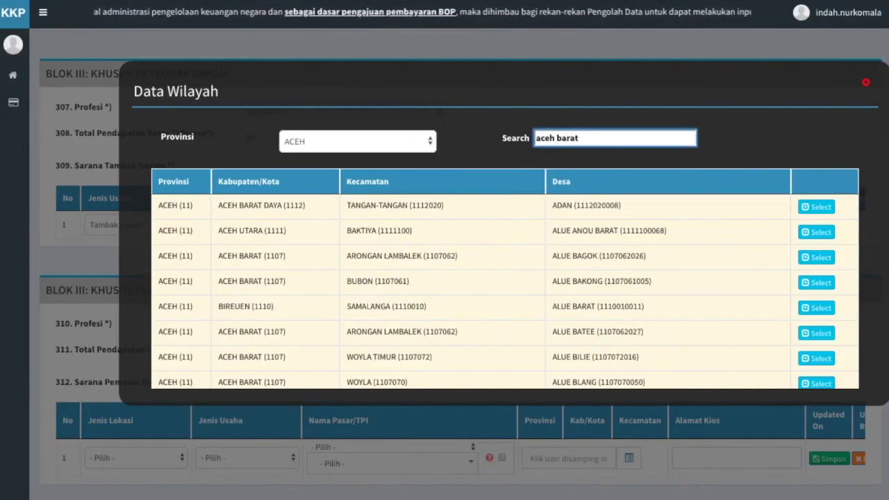
pyautogui.click(827, 291)
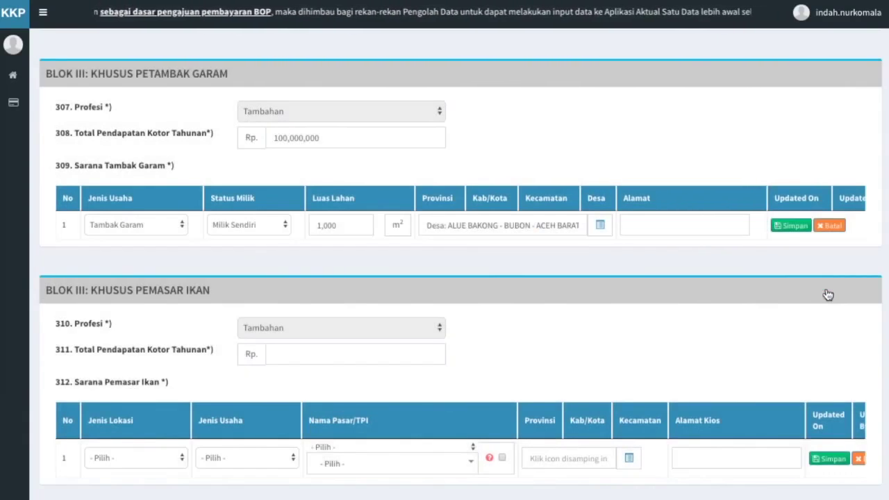
pyautogui.click(706, 225)
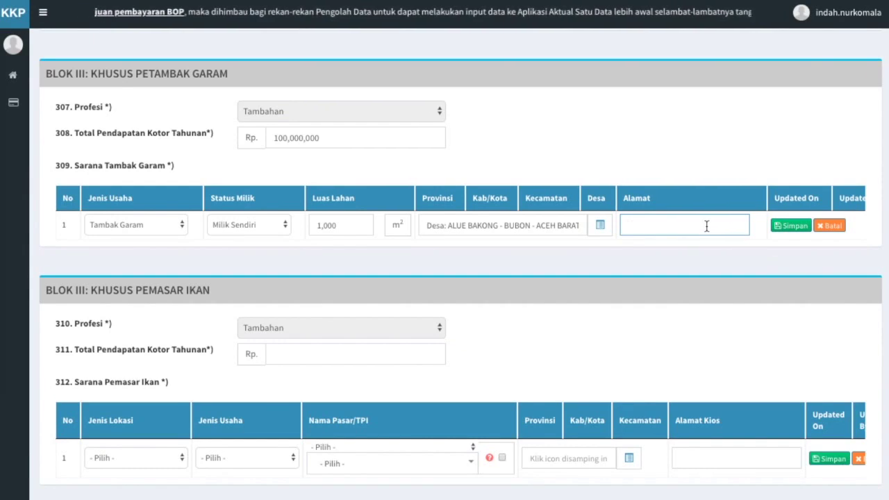
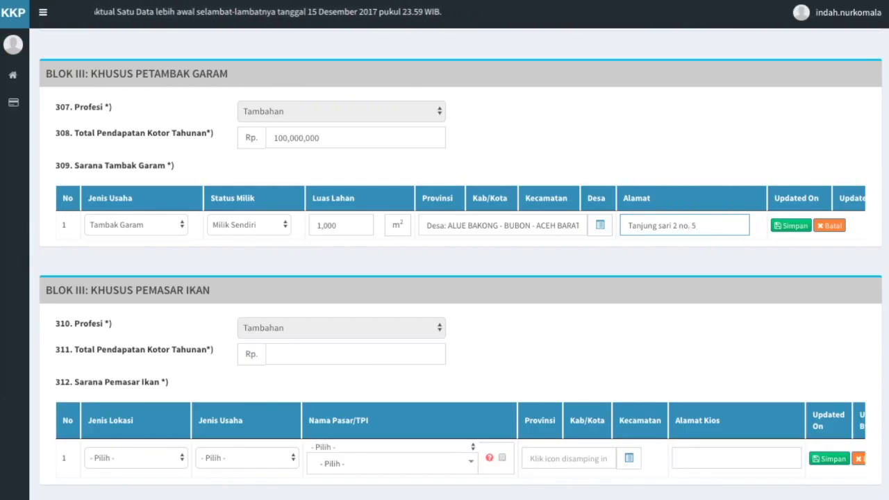
pyautogui.click(729, 270)
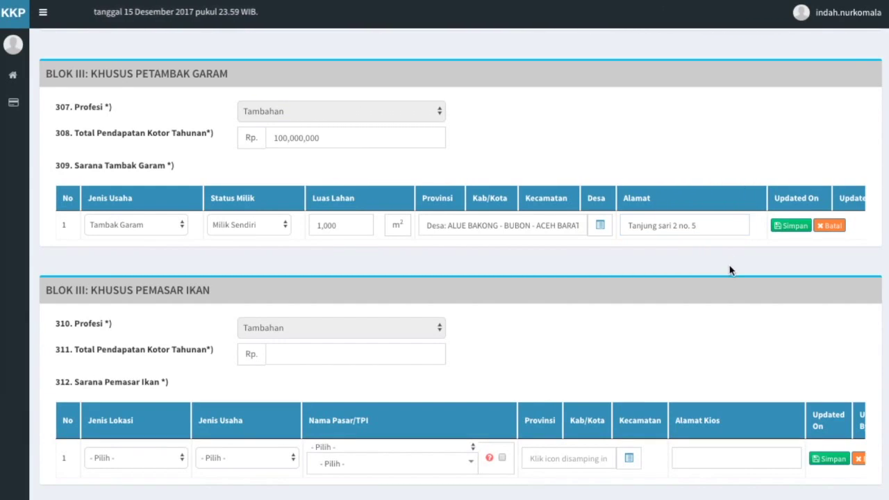
pyautogui.click(790, 227)
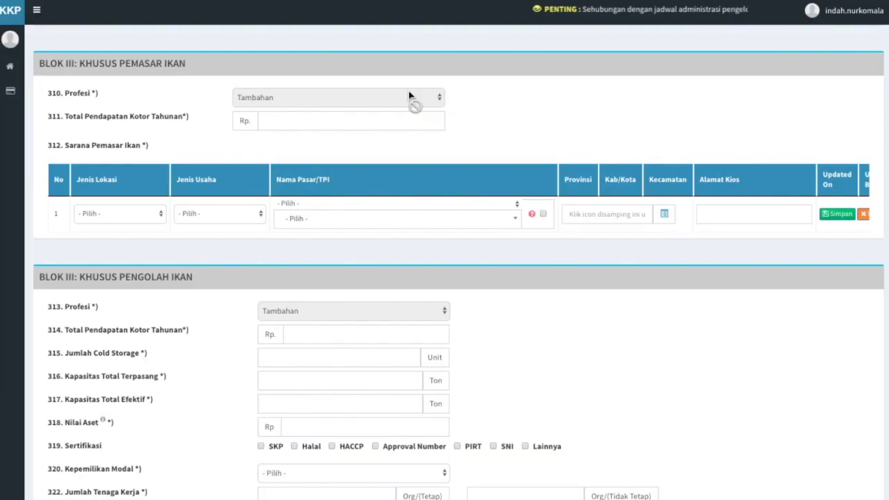
# Step: Enter Rp 500,000,000 as the fish marketer's annual income in field 311
pyautogui.click(414, 121)
pyautogui.write('500,000,000')
pyautogui.click(418, 149)
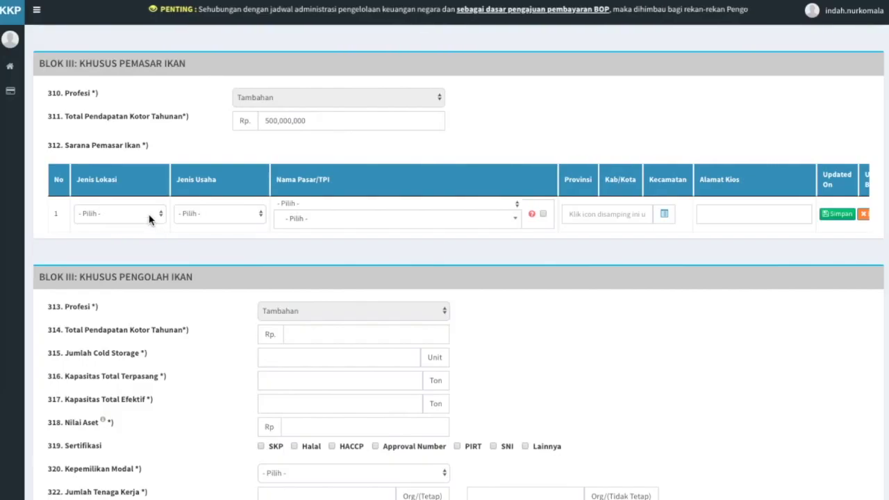
# Step: Set the outlet row to Pasar and Grosir, and search markets for 'johan' without choosing one
pyautogui.click(150, 221)
pyautogui.click(150, 222)
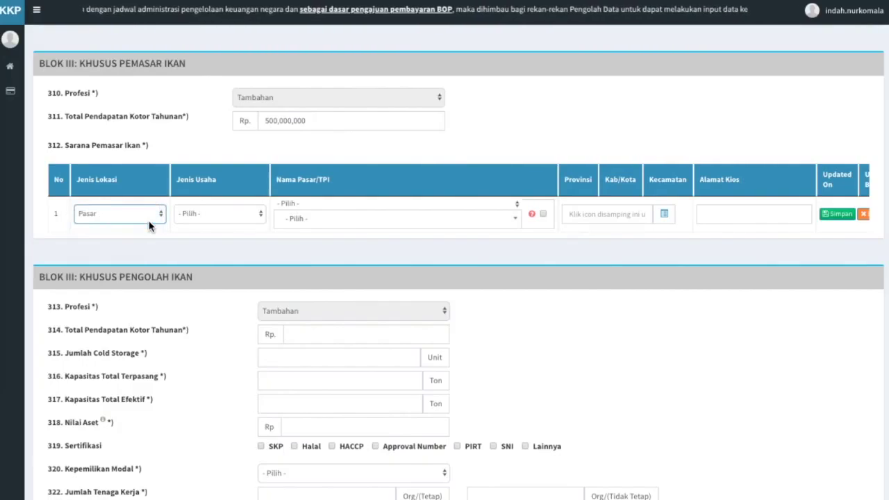
pyautogui.click(243, 213)
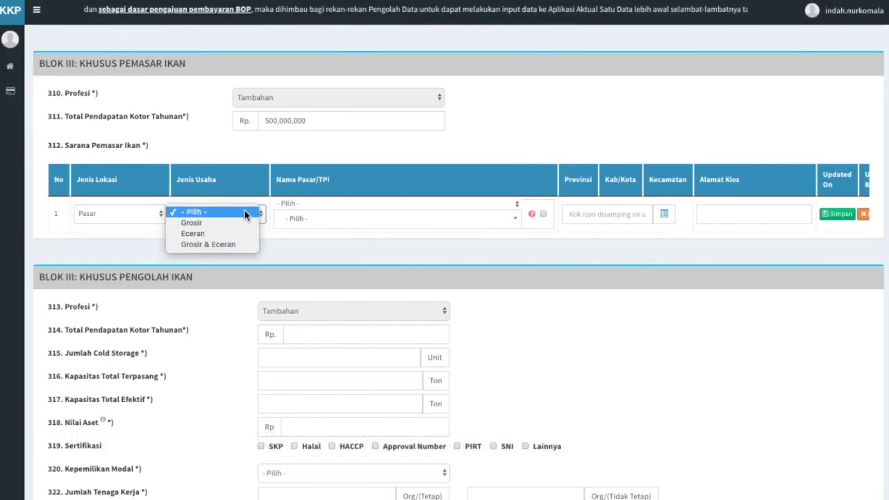
pyautogui.press('Down')
pyautogui.press('Return')
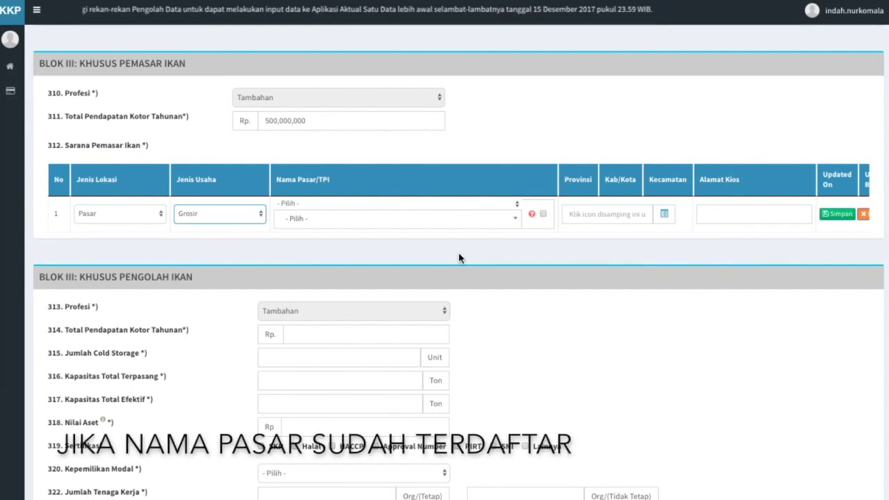
pyautogui.click(515, 222)
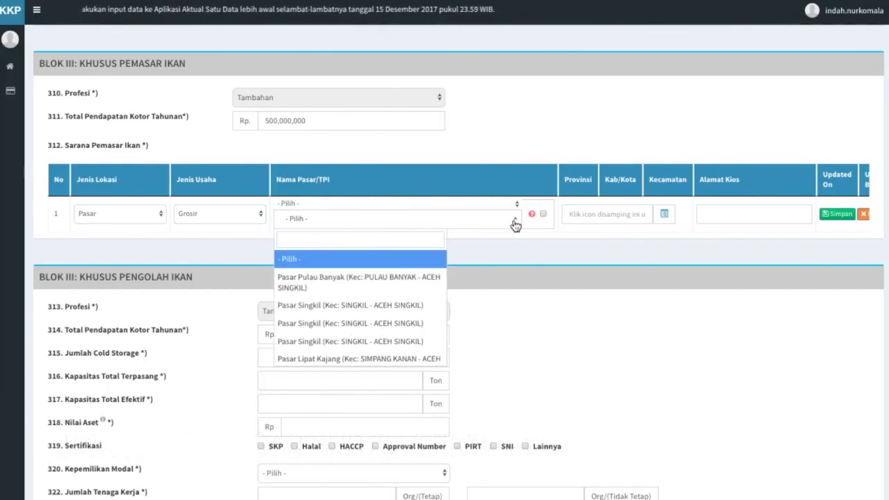
pyautogui.write('johan')
pyautogui.click(357, 263)
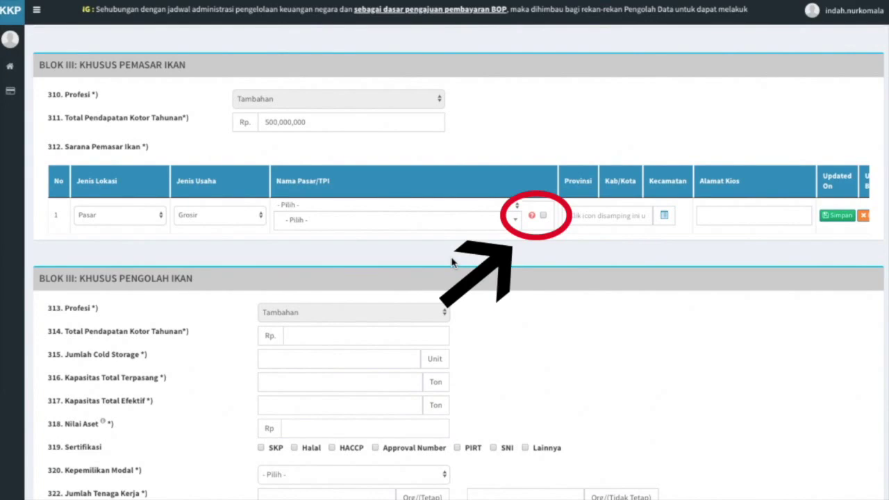
# Step: Enter a new market name, 'Pasar Johan Pahlawan Baru'
pyautogui.click(543, 215)
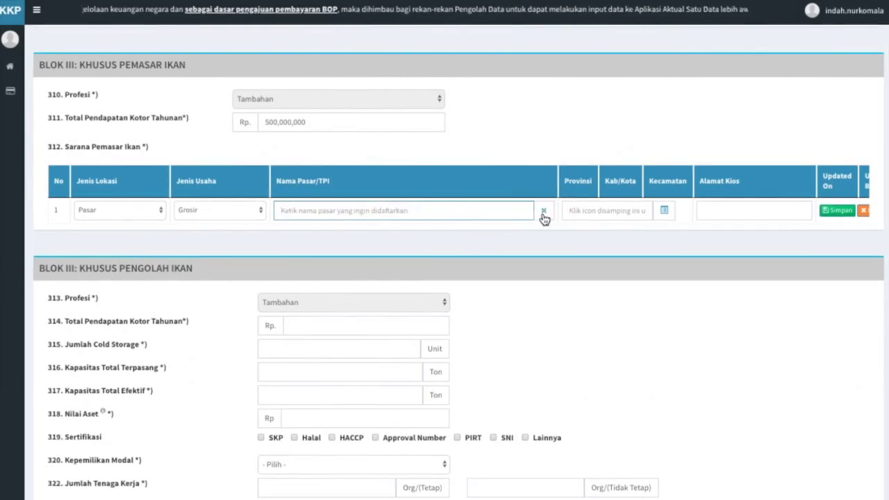
pyautogui.write('Pasar Johan Pahlawan Baru')
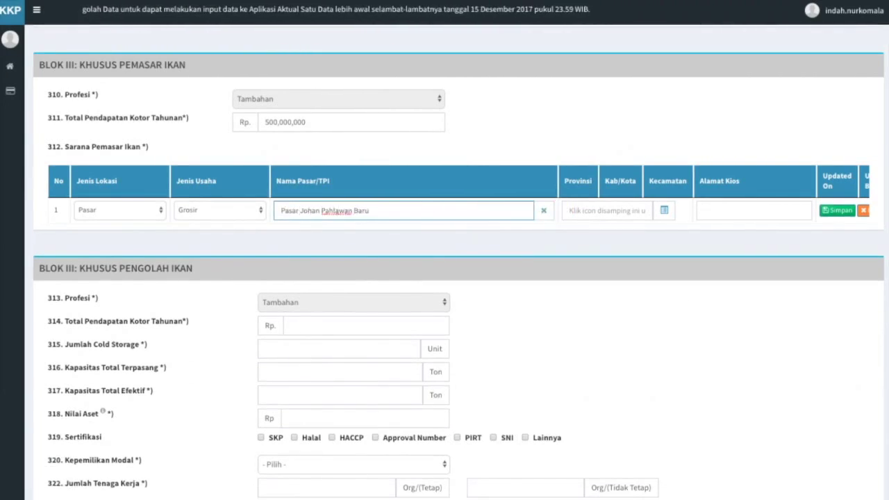
pyautogui.click(546, 249)
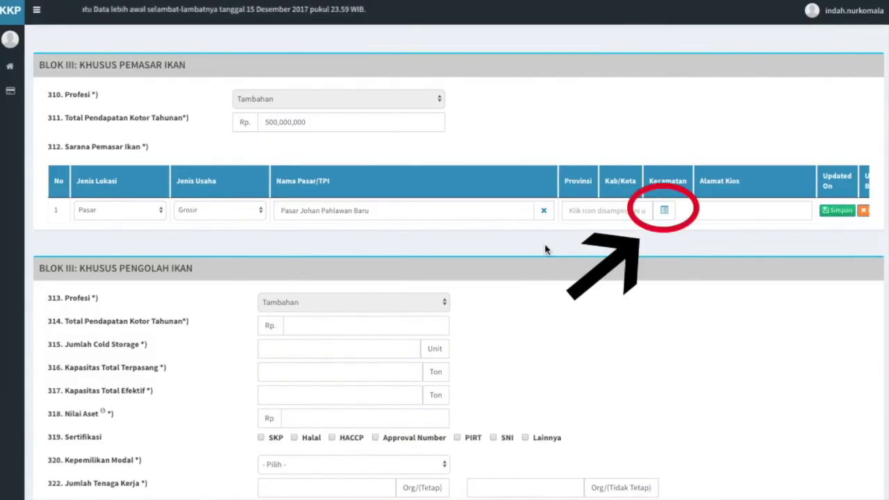
# Step: Set the outlet's kecamatan to BUBON, Aceh Barat, in province ACEH
pyautogui.click(663, 211)
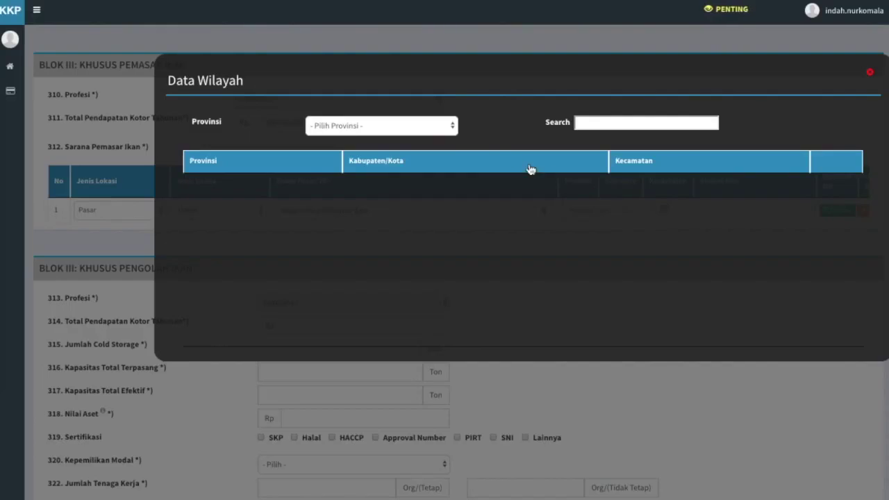
pyautogui.click(455, 126)
pyautogui.click(453, 138)
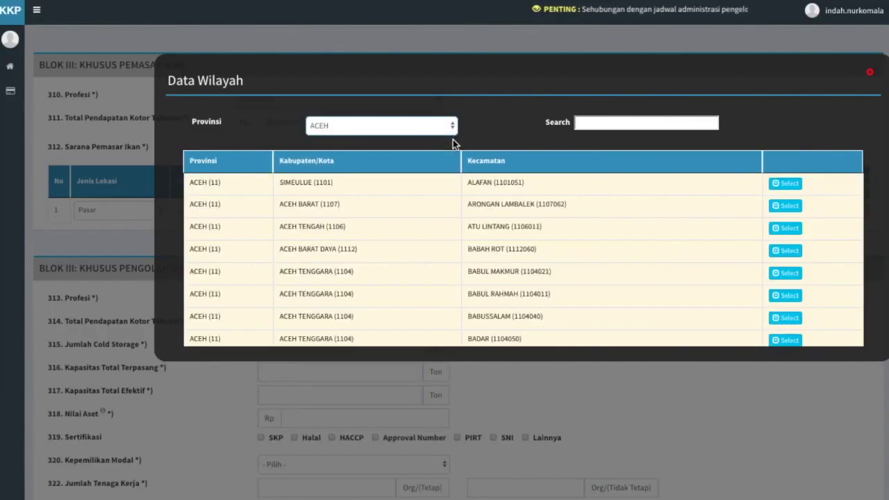
pyautogui.press('Tab')
pyautogui.write('aceh barat')
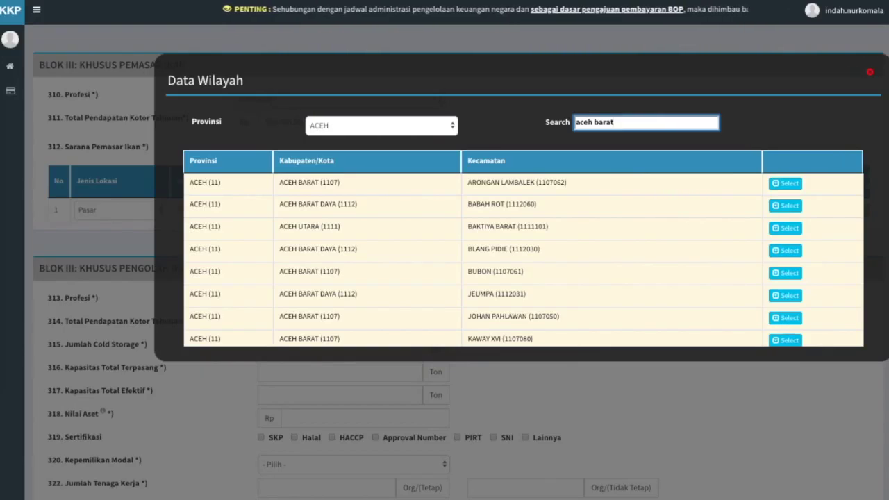
pyautogui.click(797, 275)
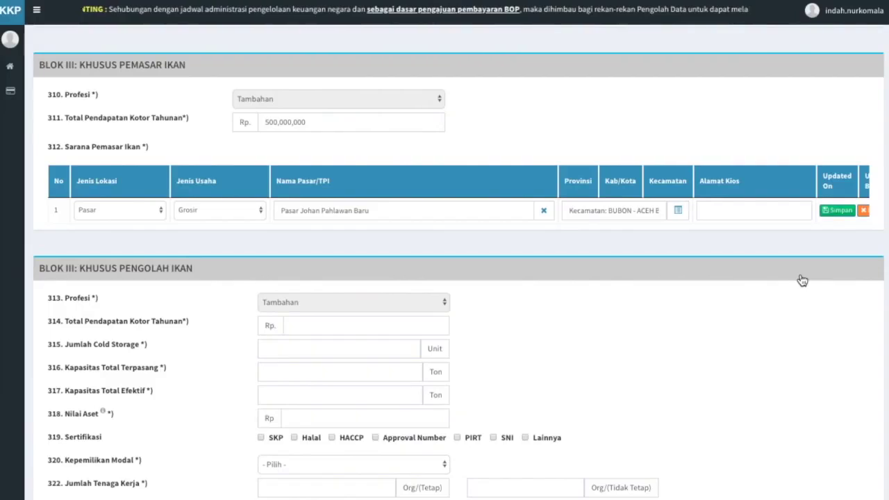
# Step: Enter kiosk address 'Jalan Johan Pahlawan Baru Utama' and save the outlet row
pyautogui.click(766, 211)
pyautogui.write('Ja')
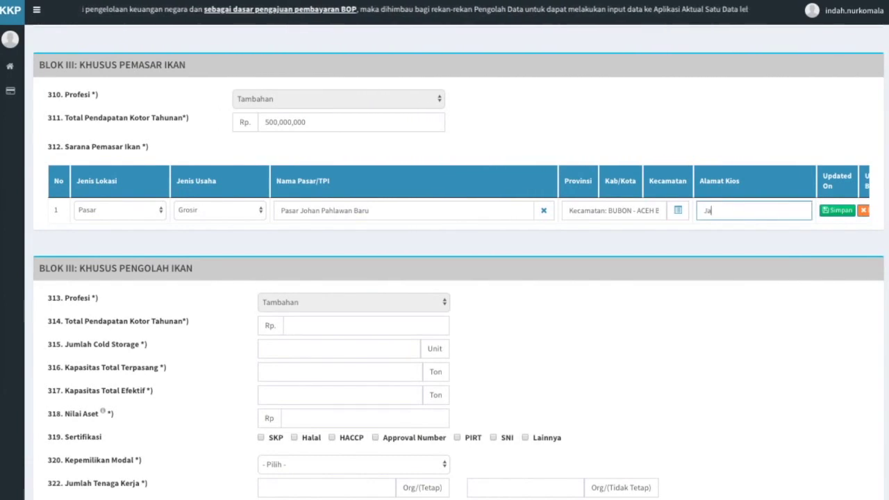
pyautogui.write('lan Johan ')
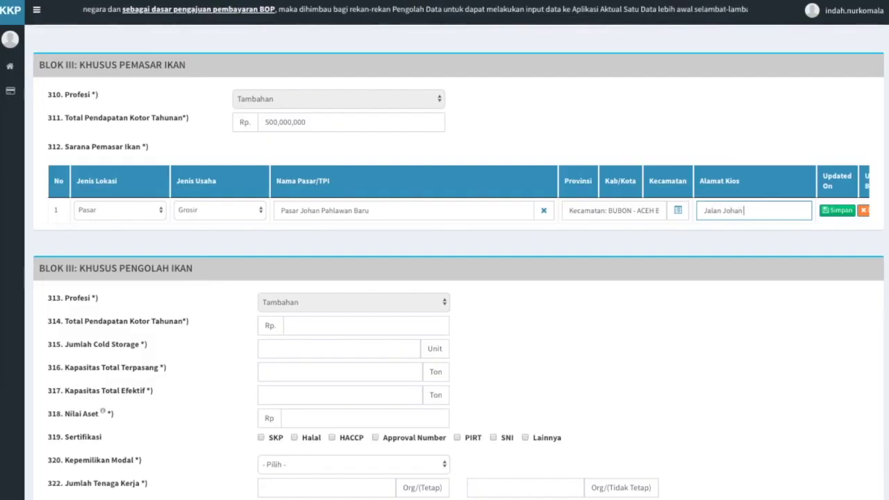
pyautogui.write('Pahlawan Baru Utama')
pyautogui.click(777, 246)
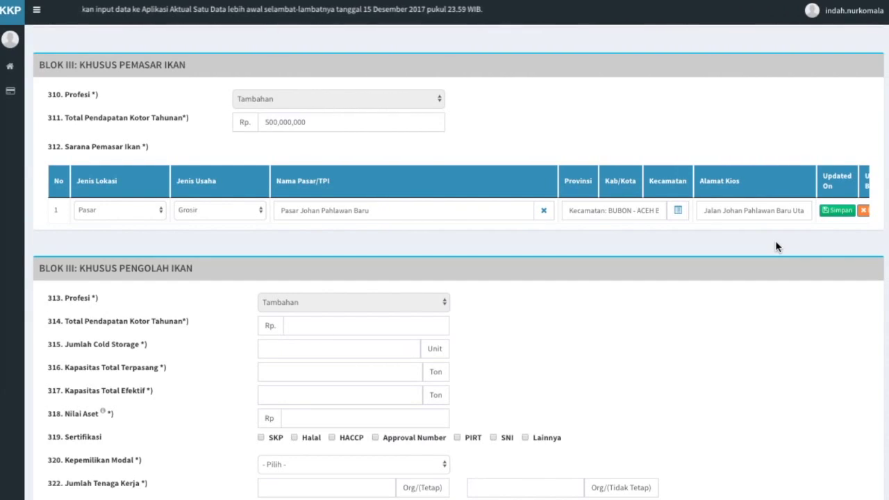
pyautogui.click(839, 211)
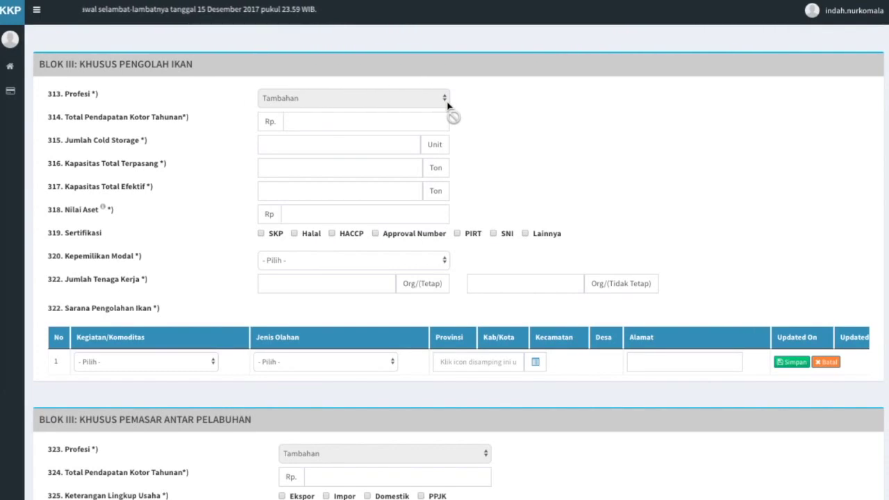
# Step: Enter Rp 500,000,000 processor income and 1 cold storage
pyautogui.click(403, 120)
pyautogui.write('500,000,000')
pyautogui.click(481, 148)
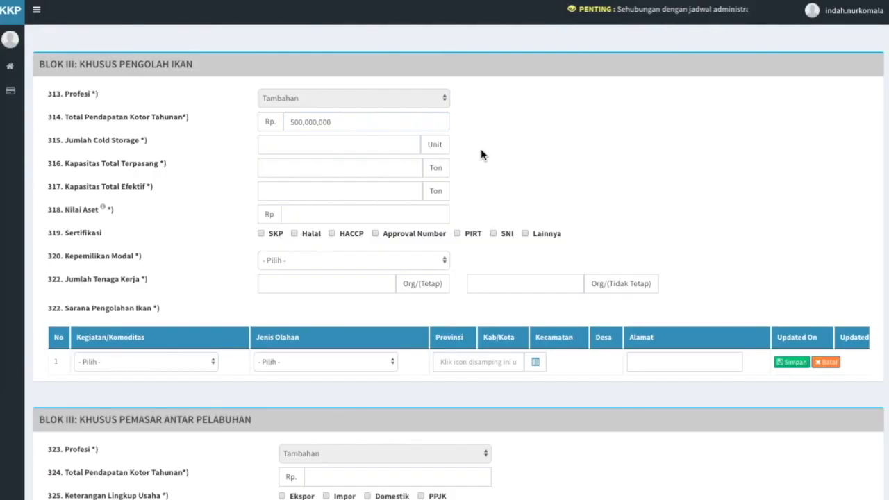
pyautogui.click(353, 142)
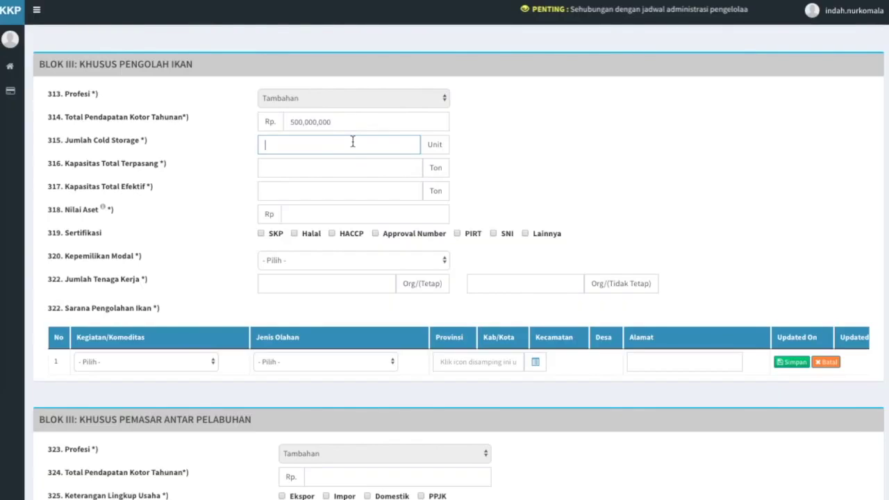
pyautogui.write('1')
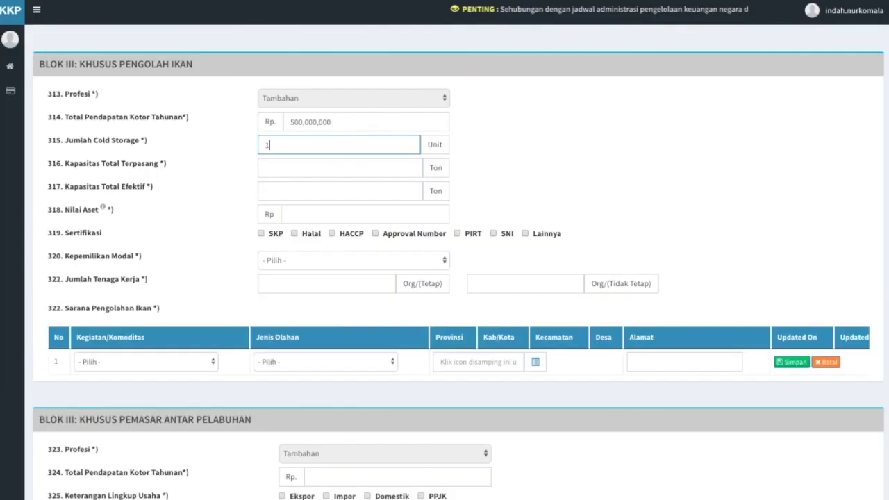
pyautogui.click(461, 171)
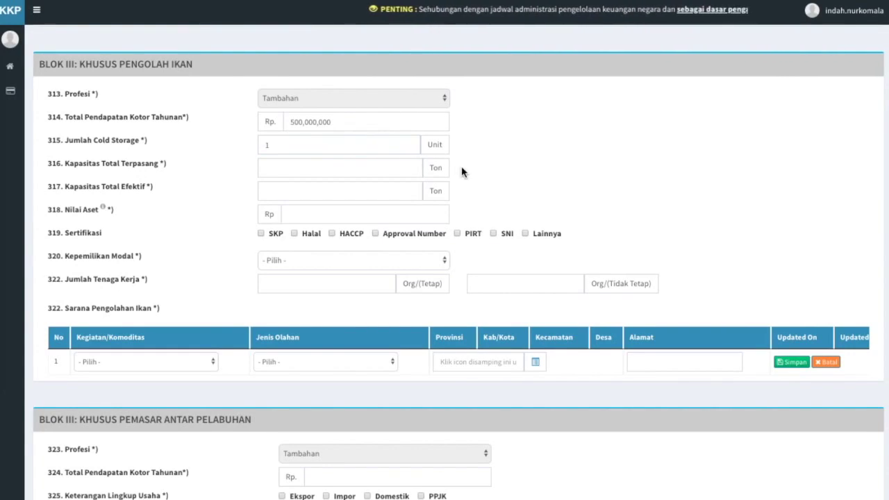
# Step: Set capacity to 20 tons installed and 15 tons effective, with assets of 100,000,000
pyautogui.click(348, 167)
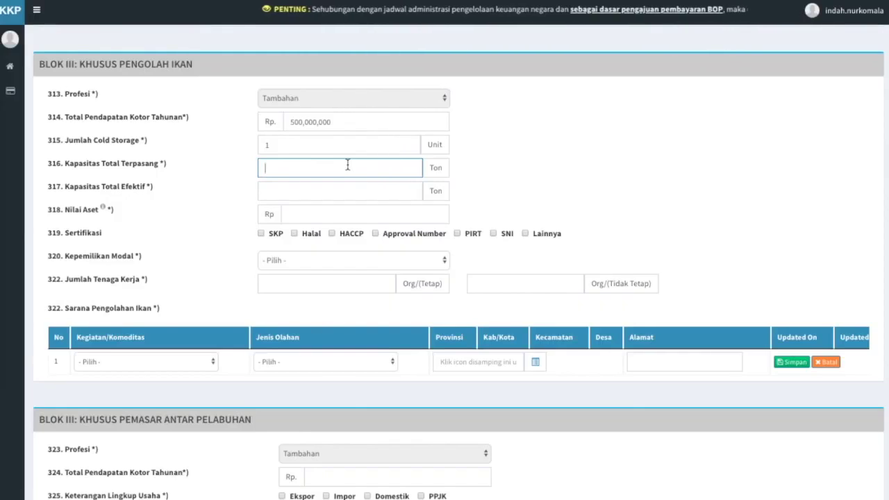
pyautogui.write('20')
pyautogui.click(437, 191)
pyautogui.click(416, 197)
pyautogui.write('15')
pyautogui.click(512, 201)
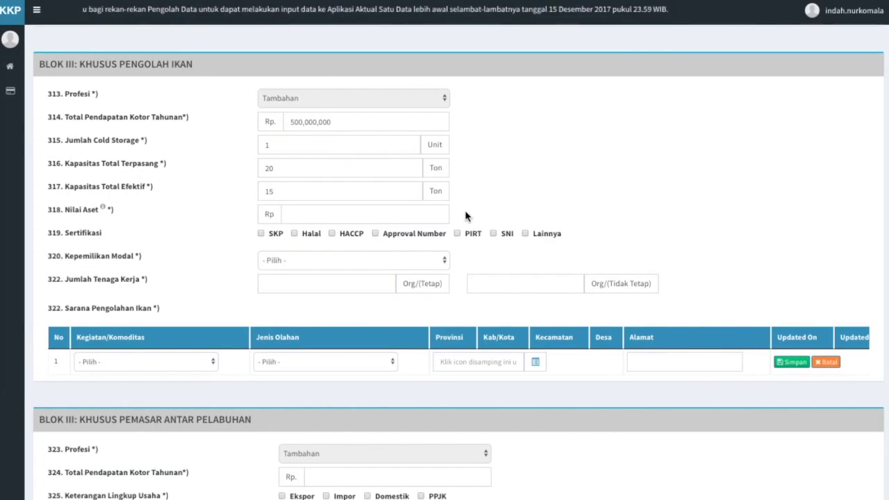
pyautogui.click(414, 212)
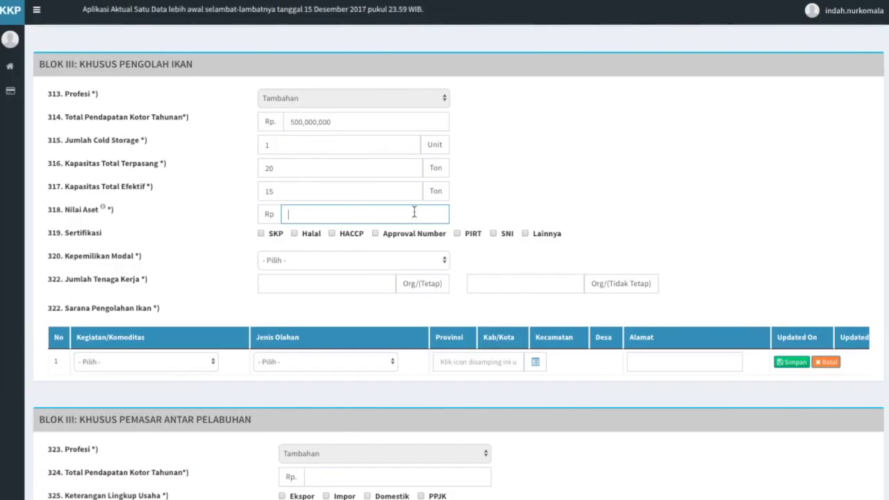
pyautogui.write('100,000,000')
pyautogui.click(485, 226)
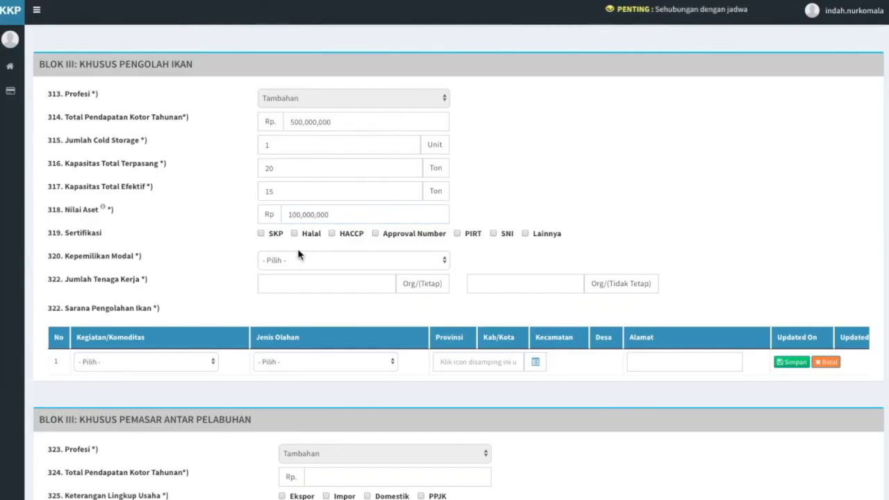
# Step: Tick SKP, Halal and HACCP certifications and set capital ownership to PMA from Norway
pyautogui.click(262, 235)
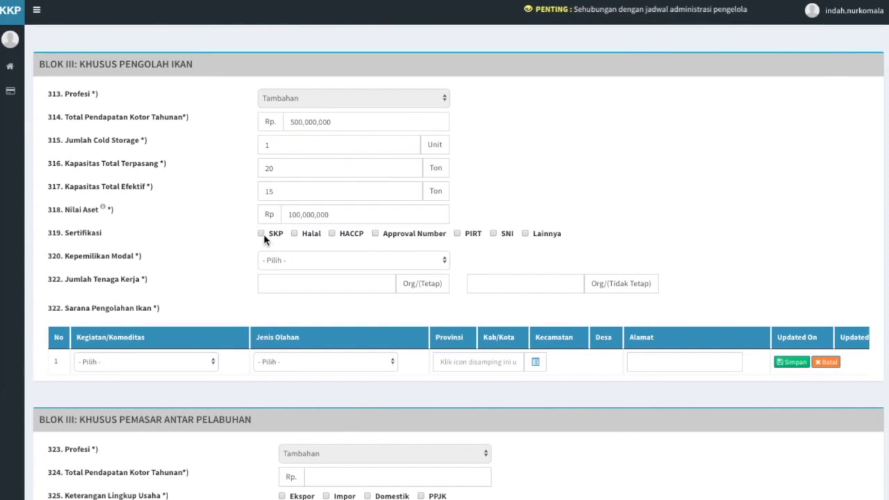
pyautogui.click(294, 234)
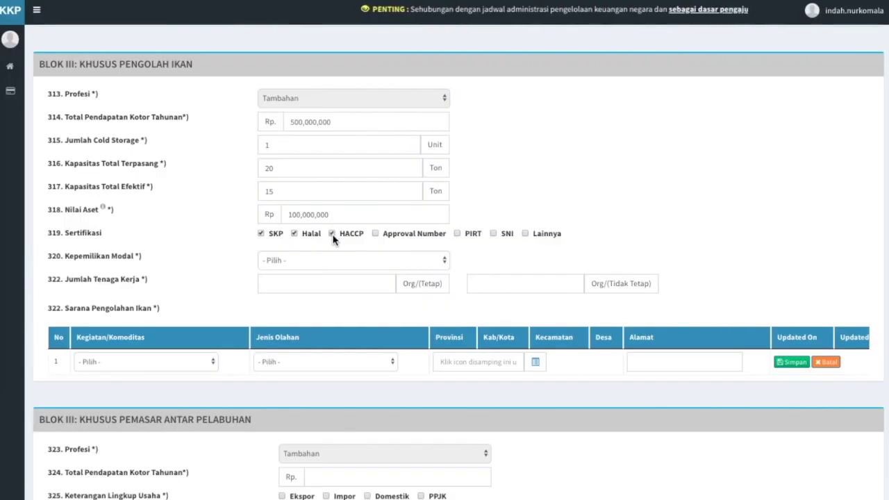
pyautogui.click(336, 238)
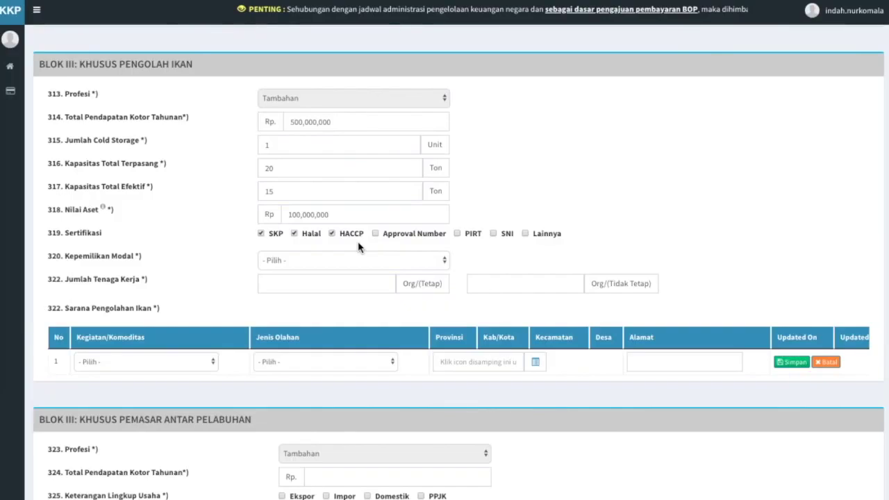
pyautogui.click(409, 266)
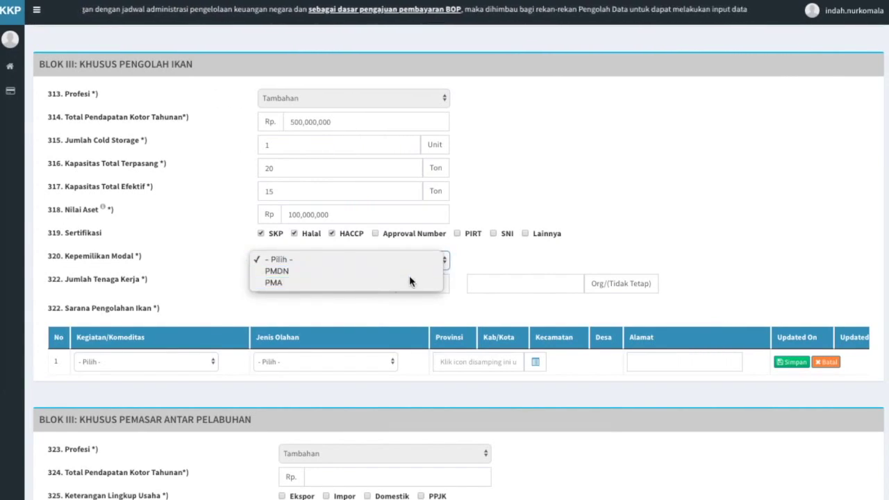
pyautogui.click(409, 279)
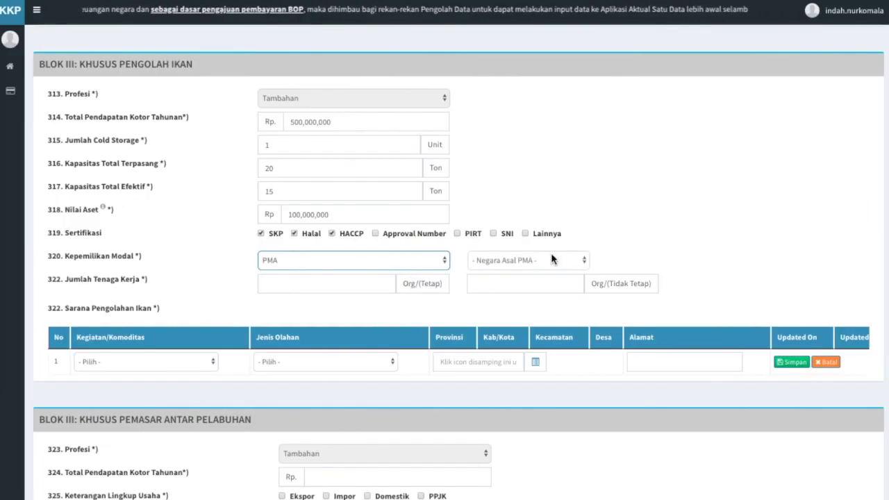
pyautogui.click(552, 259)
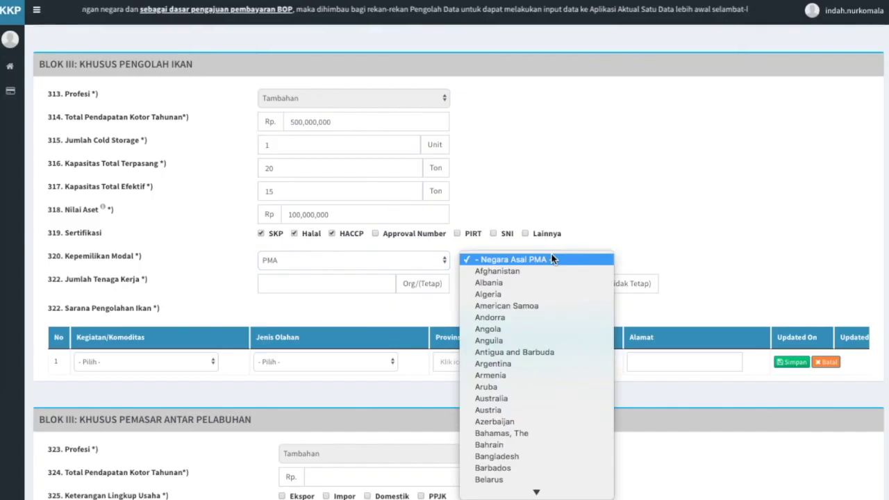
pyautogui.write('norw')
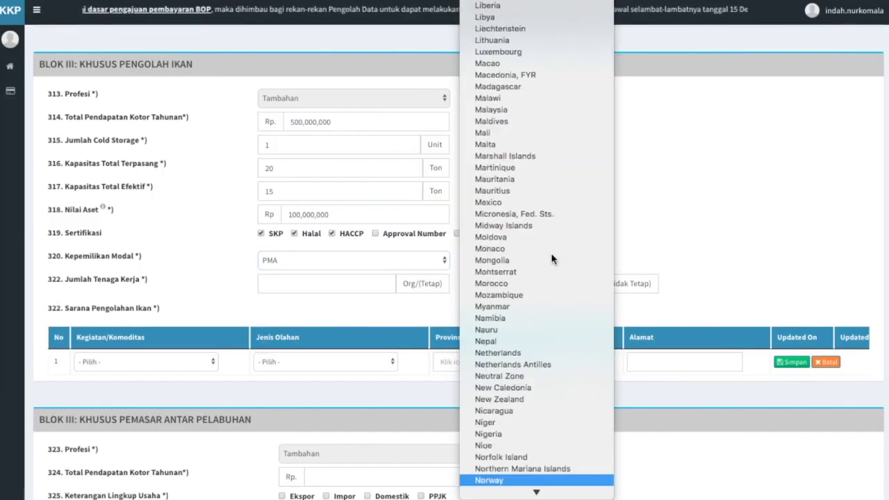
pyautogui.press('Return')
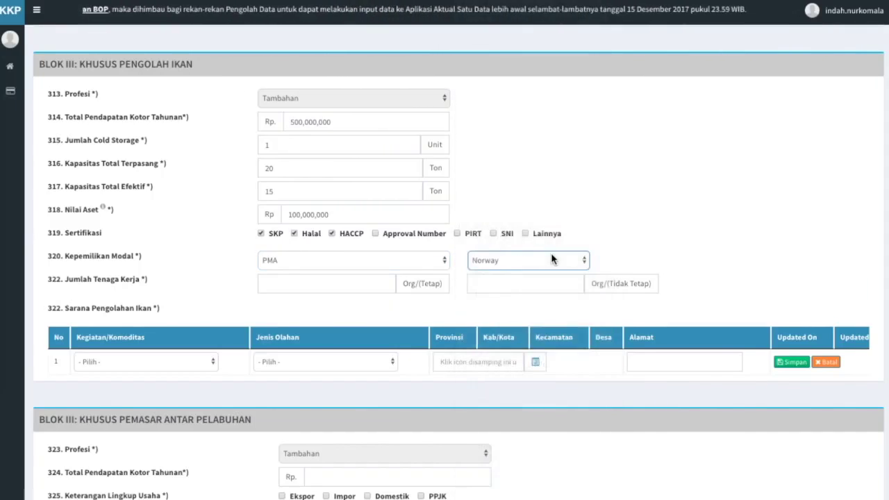
# Step: Enter 20 permanent and 5 non-permanent workers
pyautogui.click(356, 285)
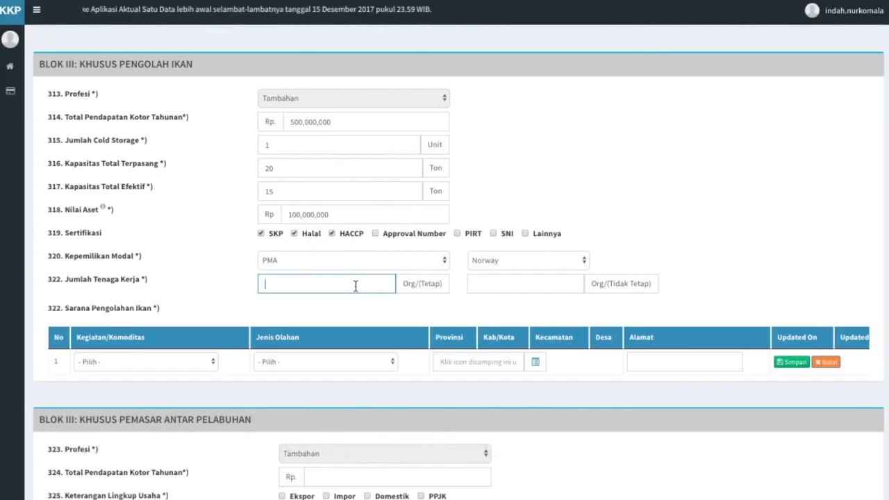
pyautogui.write('20')
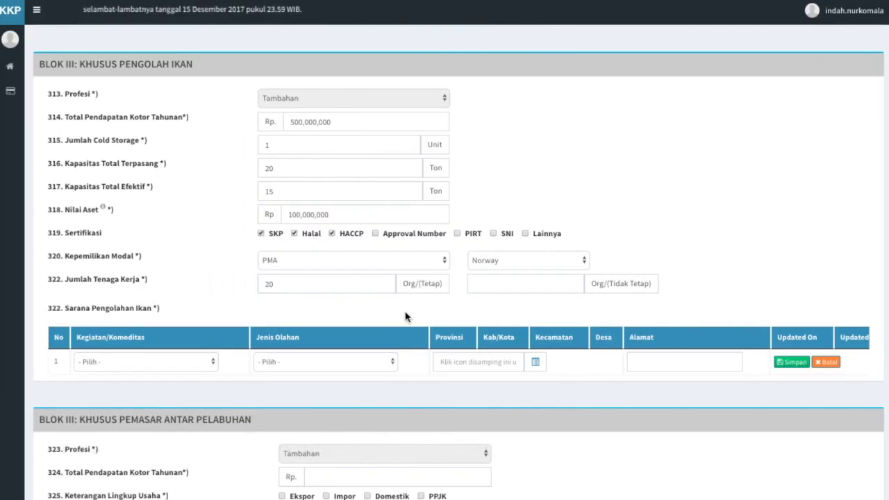
pyautogui.click(502, 286)
pyautogui.write('5')
pyautogui.click(507, 314)
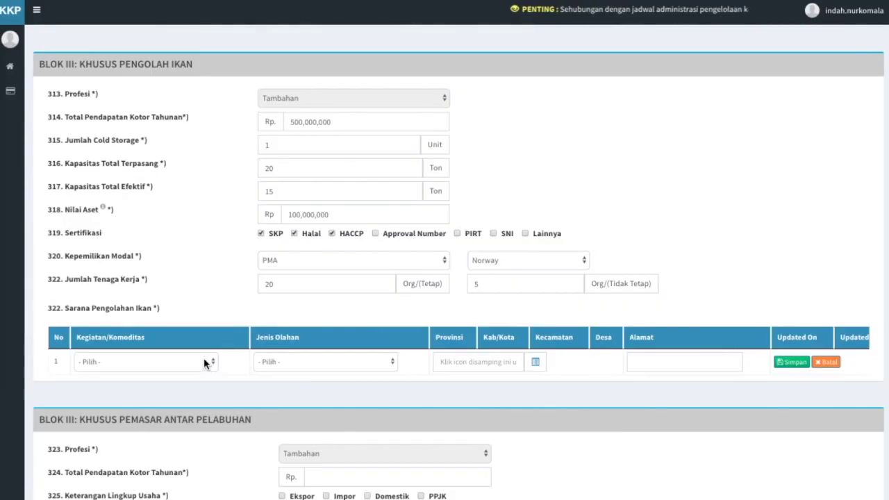
pyautogui.click(204, 360)
# Step: Set the processing activity to Pengalengan with product Baby Tuna Kaleng
pyautogui.click(201, 370)
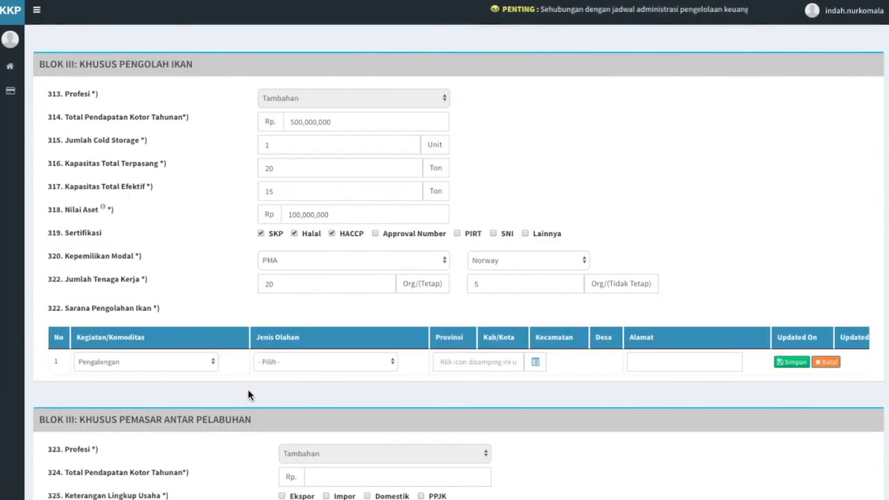
pyautogui.click(373, 362)
pyautogui.click(375, 373)
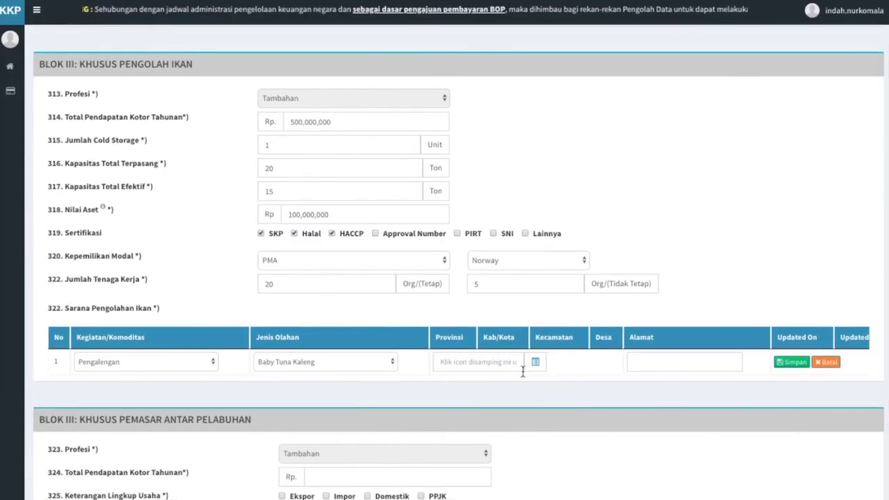
pyautogui.click(535, 363)
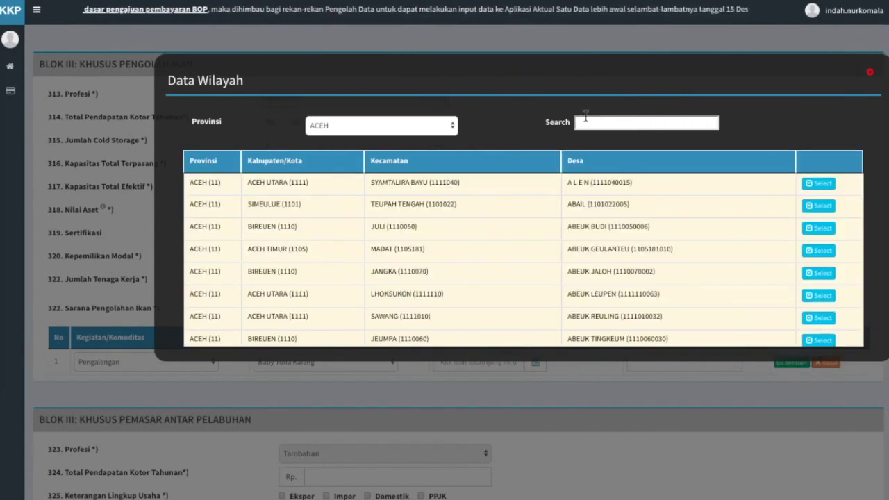
pyautogui.click(578, 123)
pyautogui.write('aceh bara')
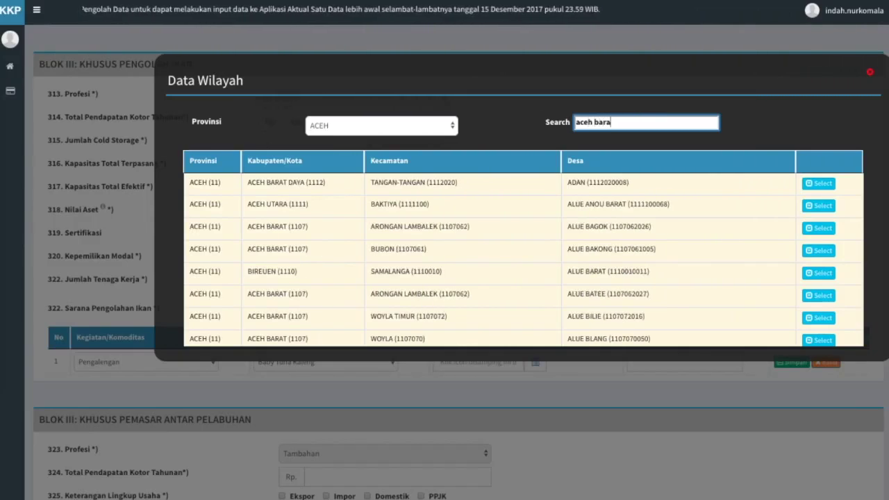
pyautogui.click(826, 250)
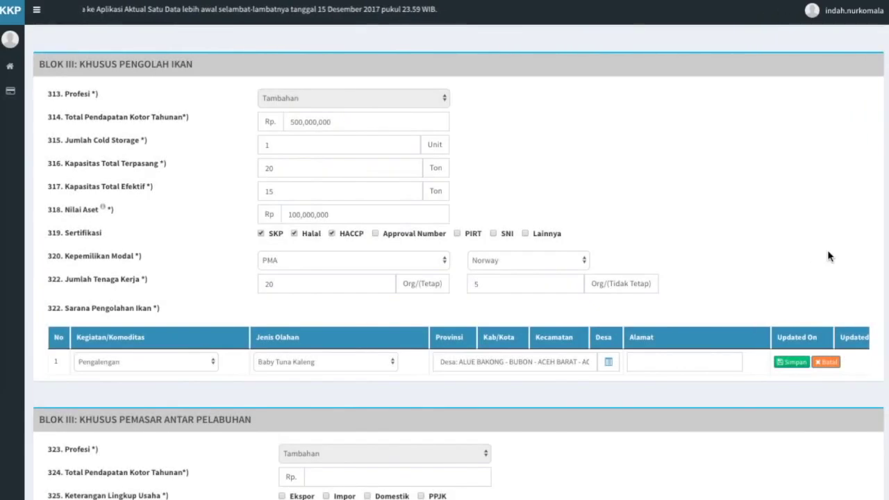
pyautogui.click(673, 362)
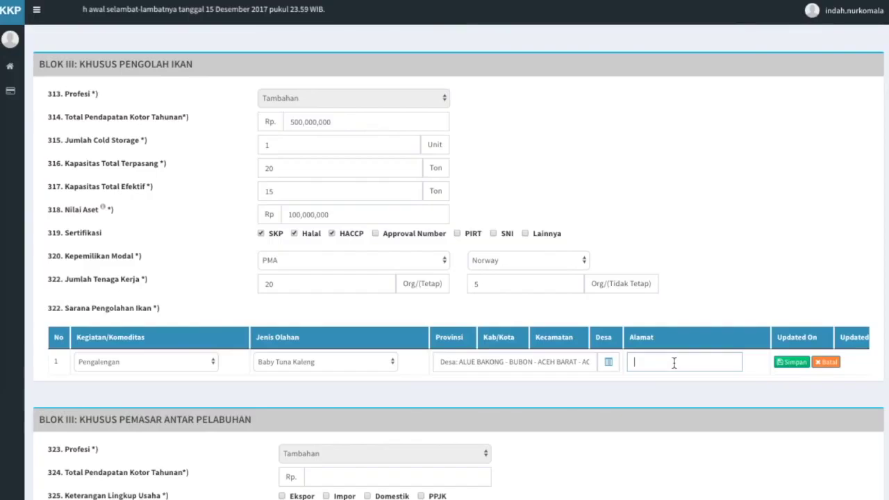
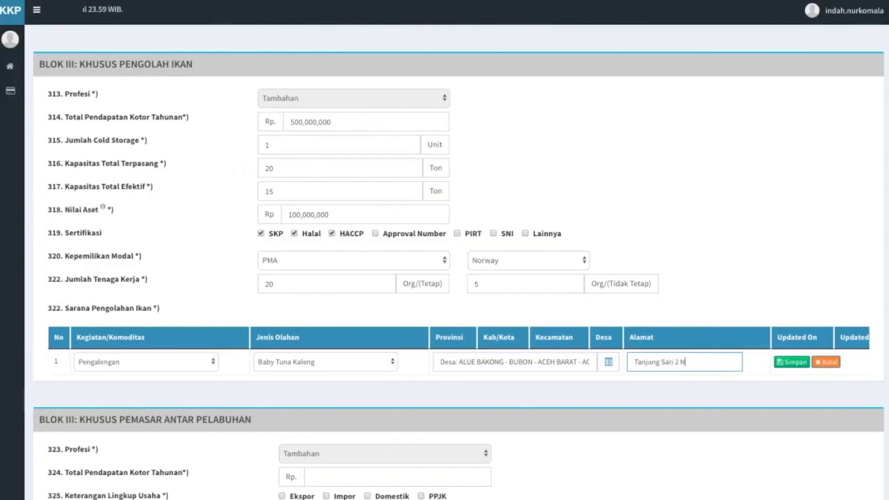
pyautogui.click(700, 397)
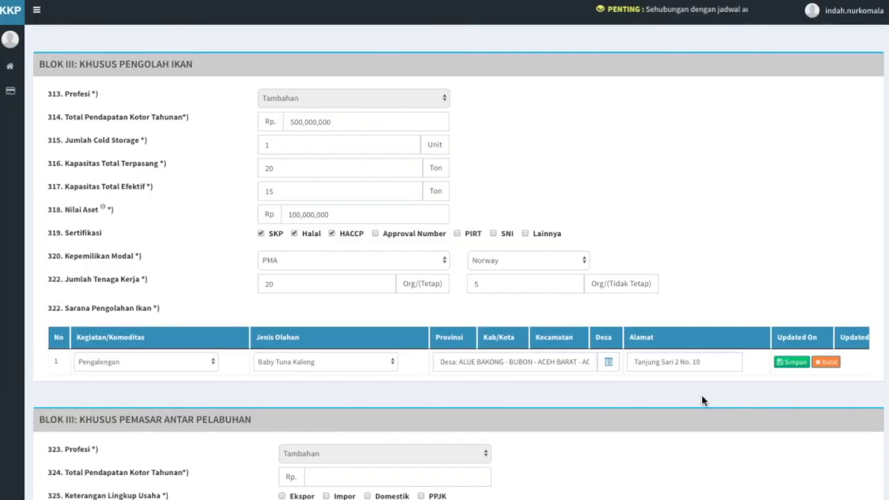
pyautogui.click(784, 363)
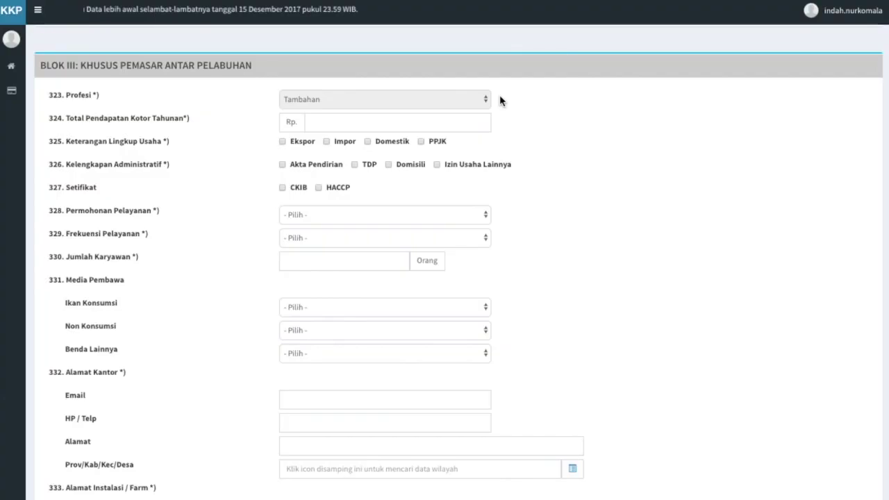
# Step: Enter Rp 500,000,000 as the port marketer's annual gross revenue
pyautogui.click(441, 124)
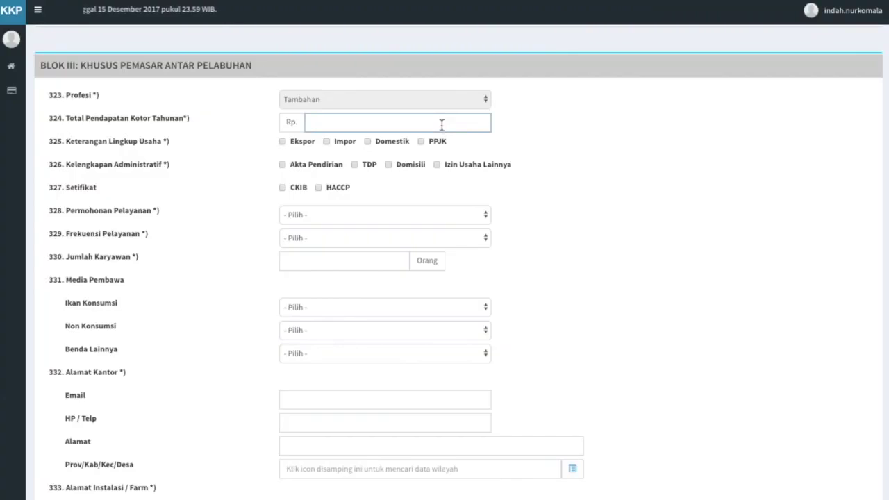
pyautogui.write('500000000')
pyautogui.click(506, 135)
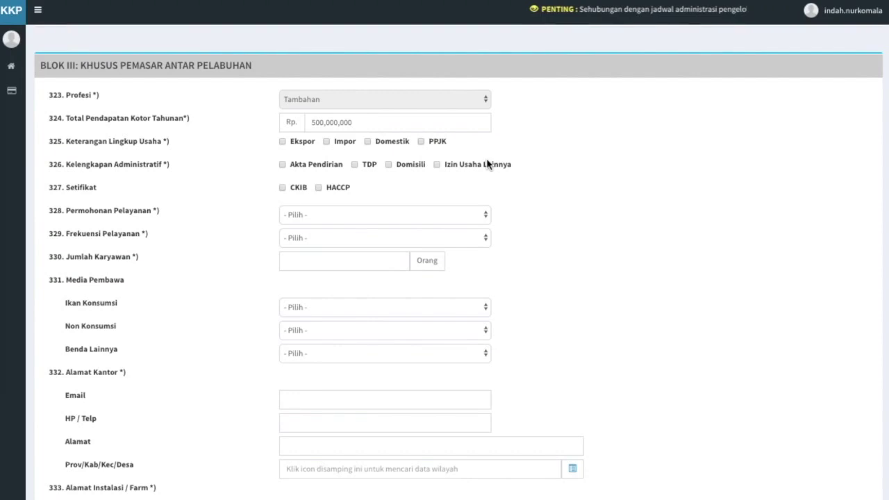
# Step: Tick Ekspor and Impor scope, Akta Pendirian and Domisili documents, and CKIB and HACCP
pyautogui.click(283, 141)
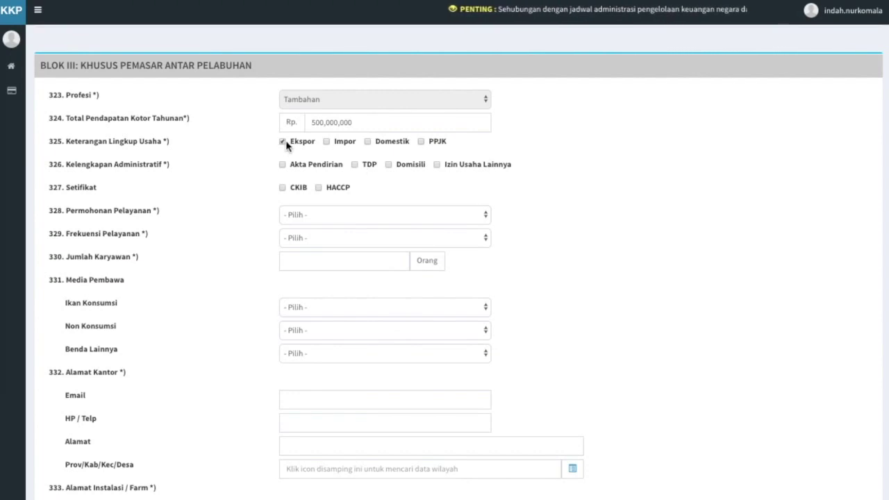
pyautogui.click(326, 142)
pyautogui.click(283, 165)
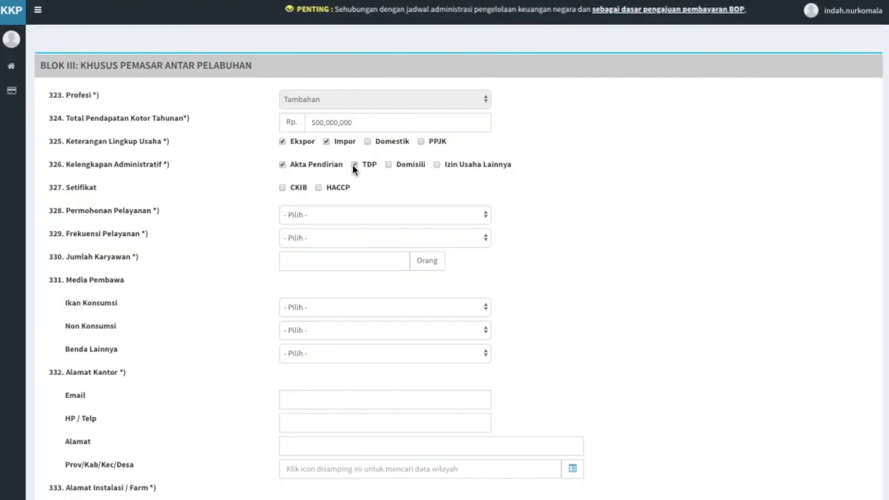
pyautogui.click(389, 164)
pyautogui.click(282, 188)
pyautogui.click(318, 187)
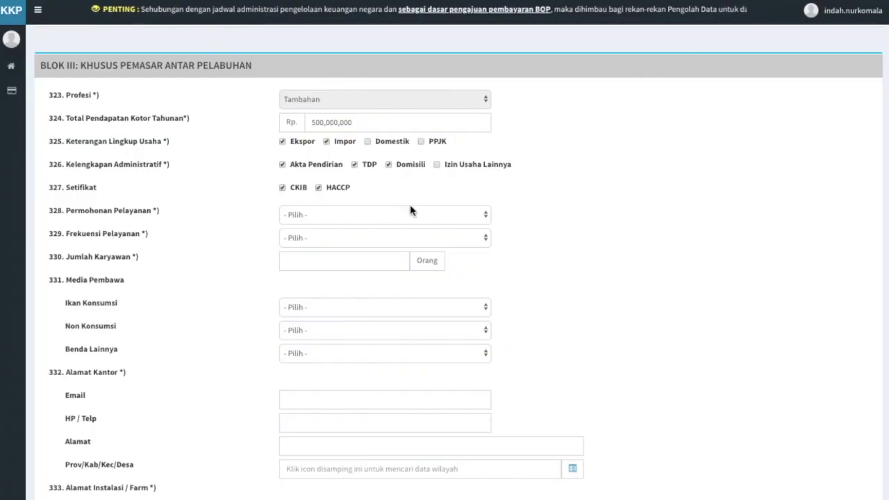
# Step: Set service requests to Dilakukan sendiri/pegawai sendiri at 11-30 kali/bulan
pyautogui.click(474, 216)
pyautogui.click(475, 223)
pyautogui.click(486, 238)
pyautogui.click(485, 268)
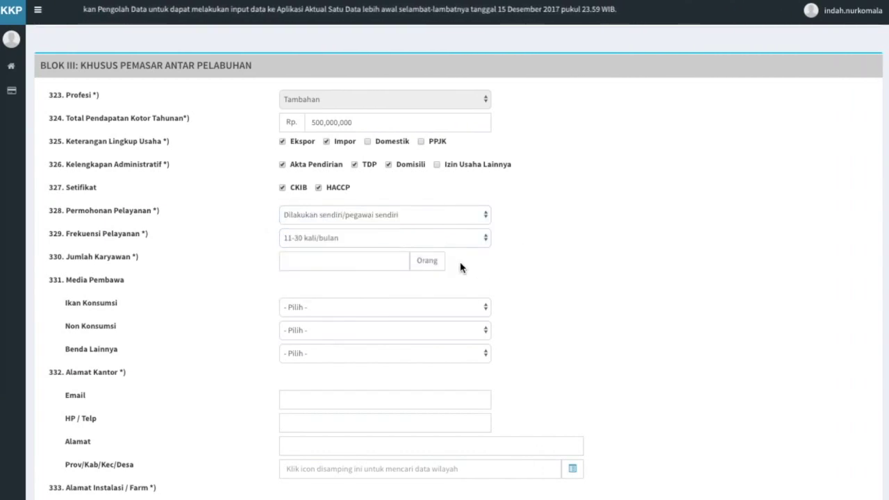
pyautogui.click(389, 255)
# Step: Enter 20 employees and set Media Pembawa to Ikan Hidup, Ikan Hias Air Laut and Sarana/Bahan Pengendalian Hayati
pyautogui.write('20')
pyautogui.click(436, 276)
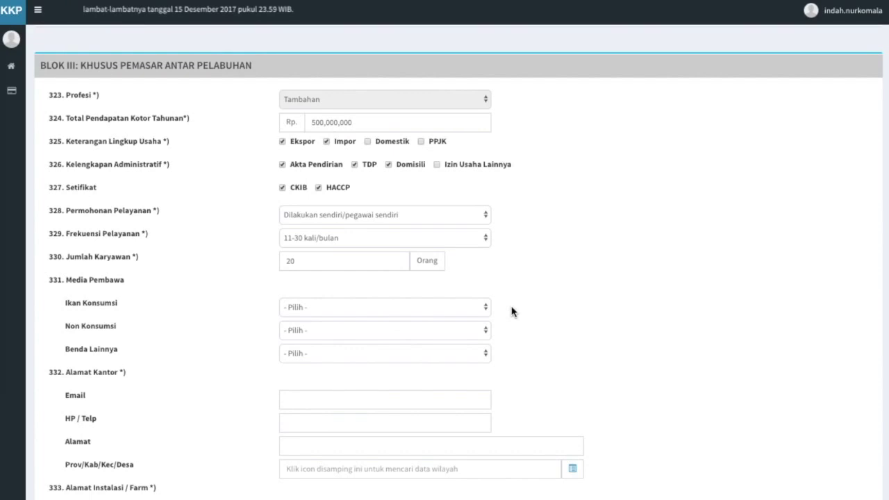
pyautogui.click(470, 312)
pyautogui.click(469, 317)
pyautogui.click(483, 330)
pyautogui.click(479, 352)
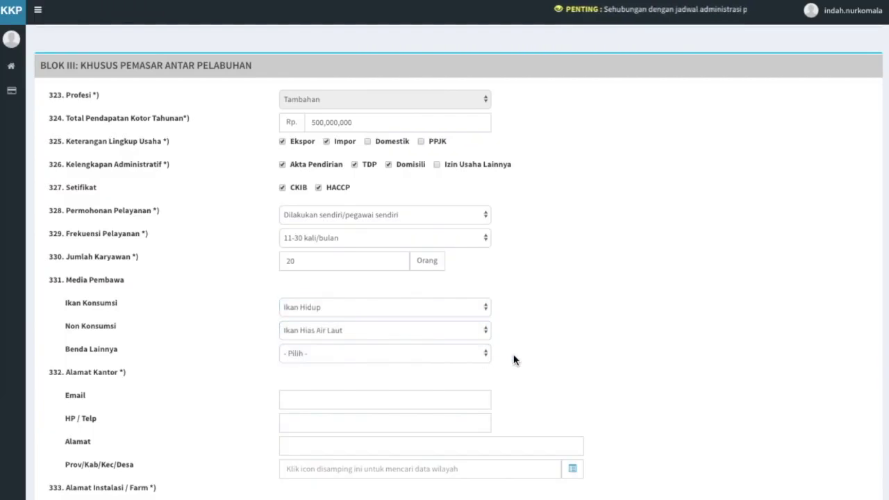
pyautogui.click(480, 352)
pyautogui.click(486, 394)
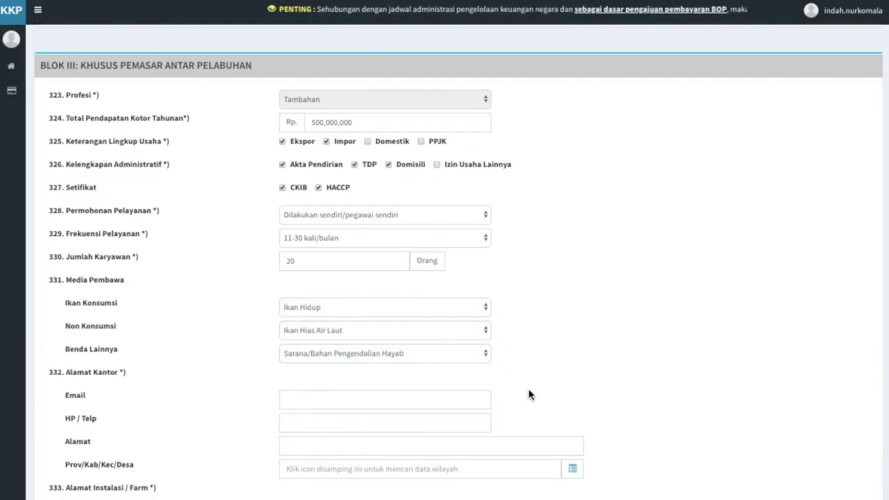
pyautogui.scroll(-3, 528, 394)
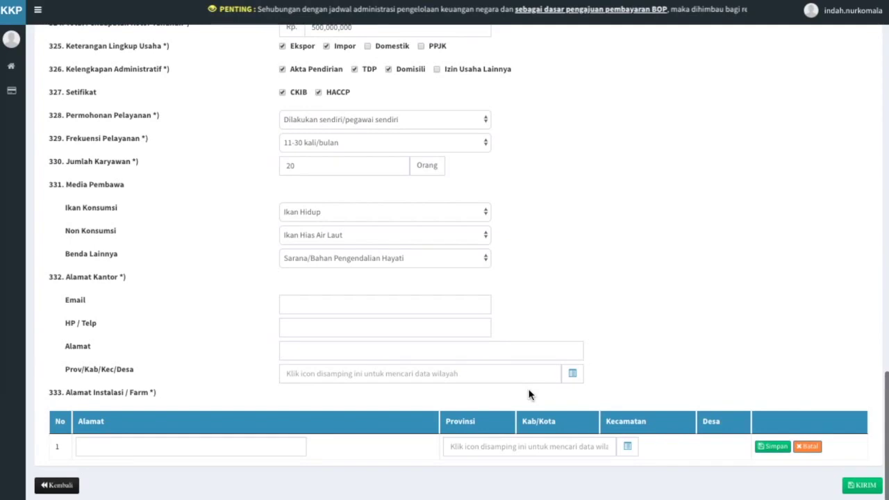
# Step: Fill in the office e-mail, phone number and street address under Alamat Kantor
pyautogui.press('Tab')
pyautogui.click(454, 333)
pyautogui.write('789123678')
pyautogui.click(512, 347)
pyautogui.click(602, 359)
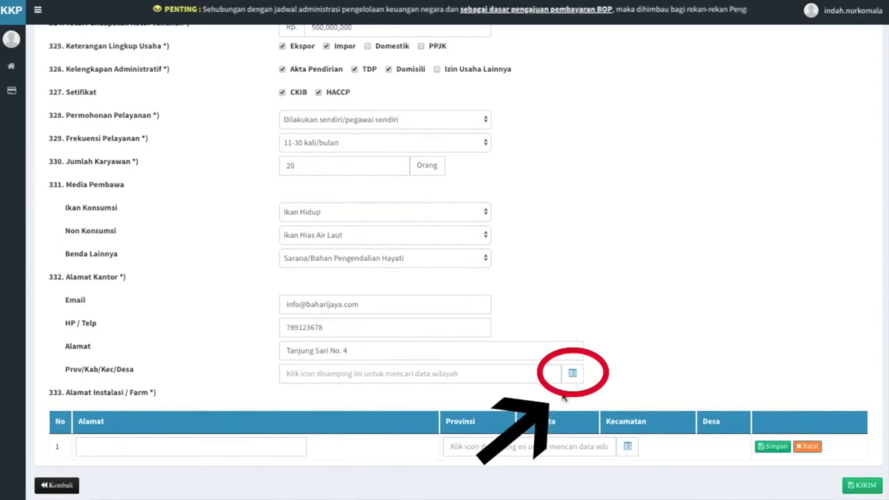
# Step: Set the office region to Alue Bakong, Bubon, Aceh Barat, Aceh, and enter installation row 1's street address
pyautogui.click(571, 377)
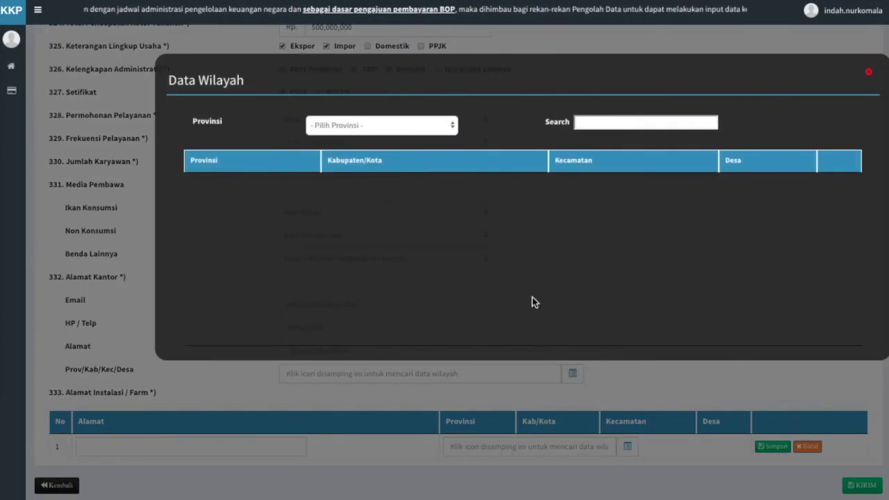
pyautogui.click(449, 125)
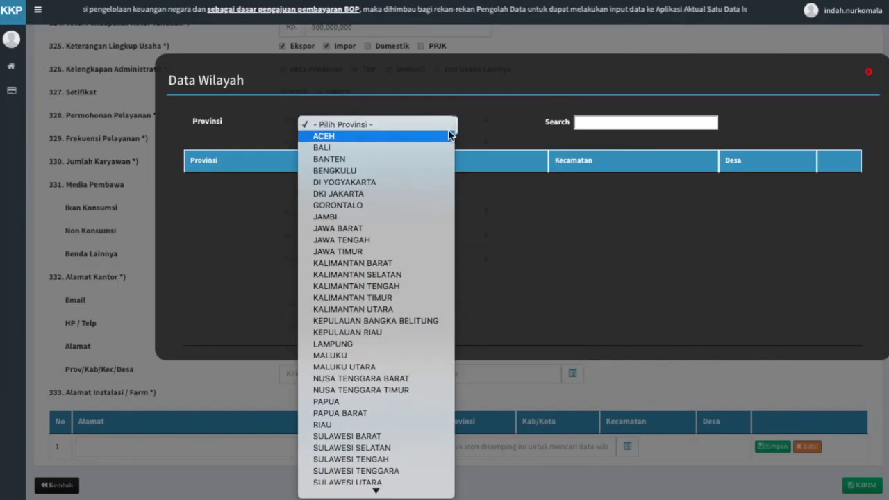
pyautogui.click(452, 136)
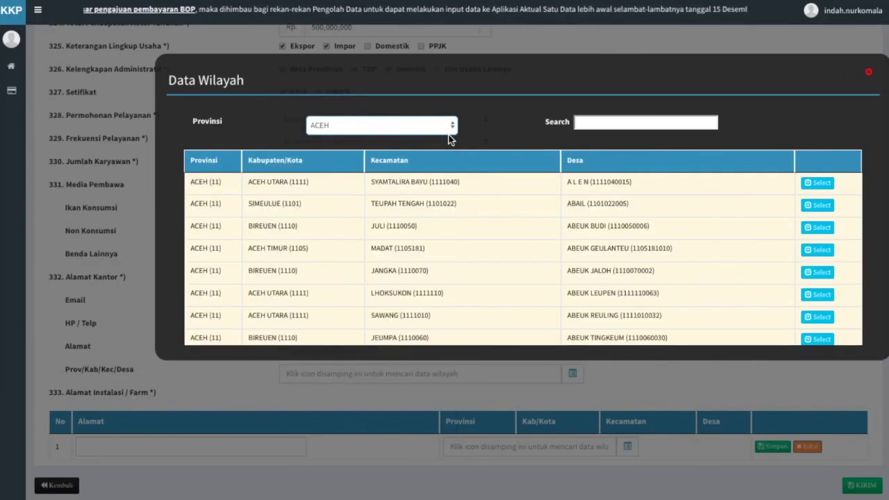
pyautogui.click(577, 123)
pyautogui.write('aceh barat')
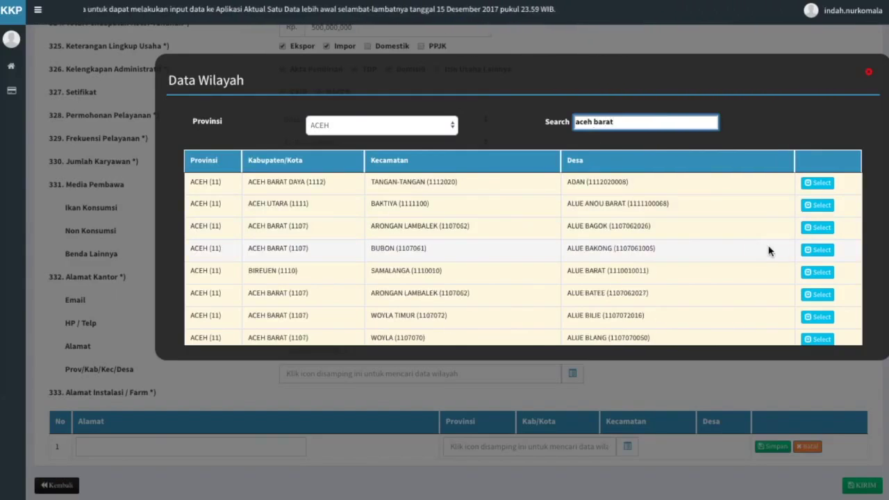
pyautogui.click(816, 250)
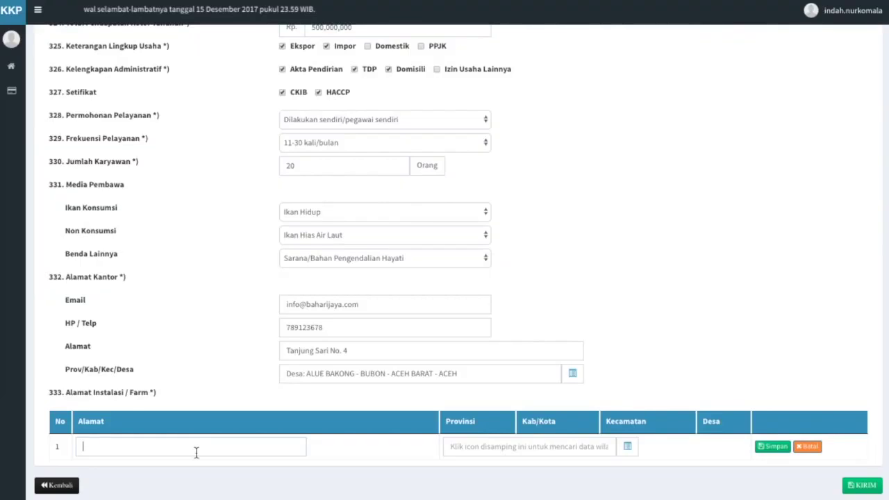
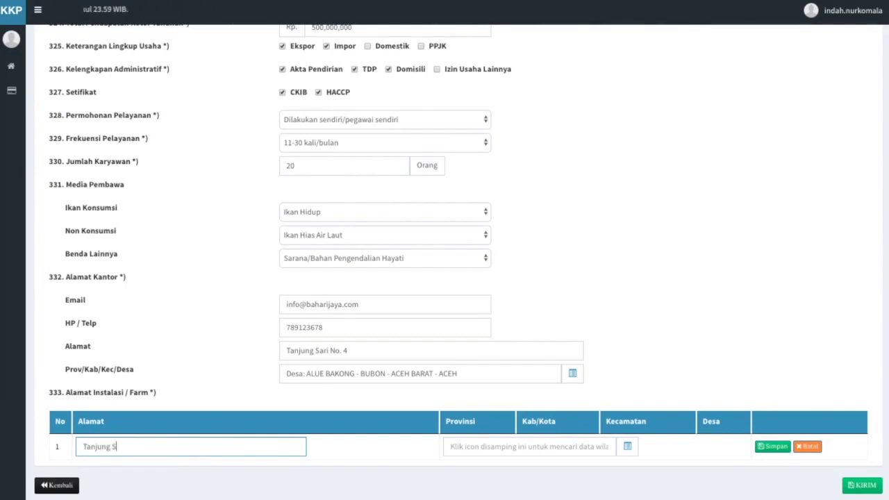
pyautogui.click(229, 461)
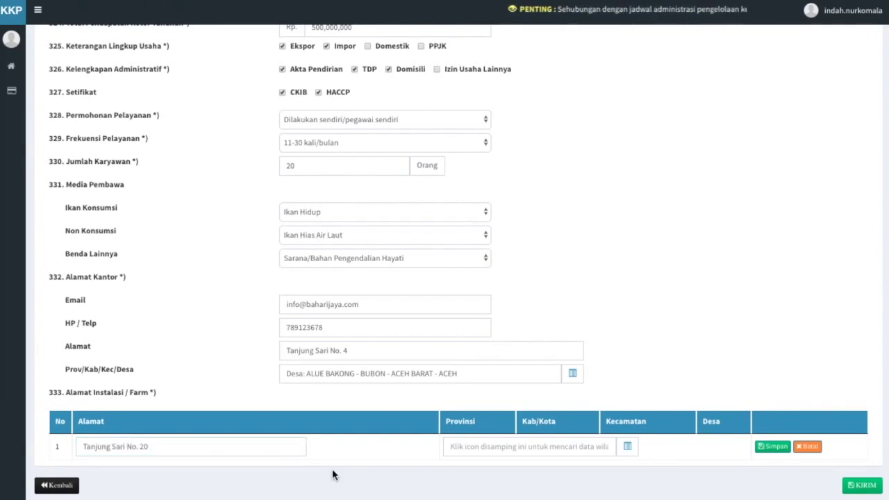
# Step: Set installation row 1's region to Alue Bakong, Aceh Barat, save the row, and send the form
pyautogui.click(629, 448)
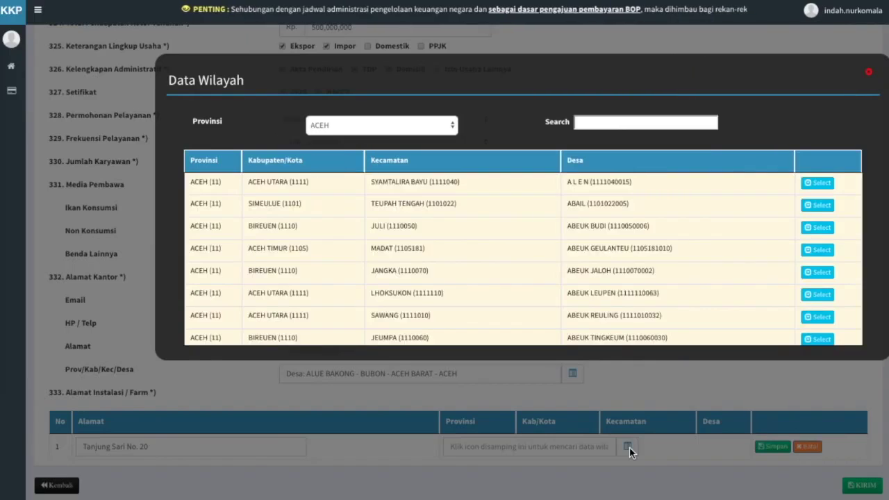
pyautogui.click(587, 121)
pyautogui.write('aceh barat')
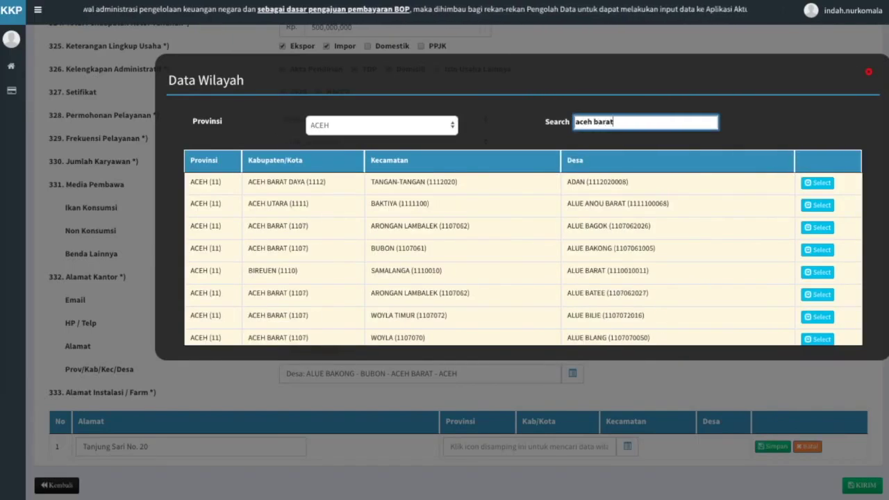
pyautogui.click(818, 250)
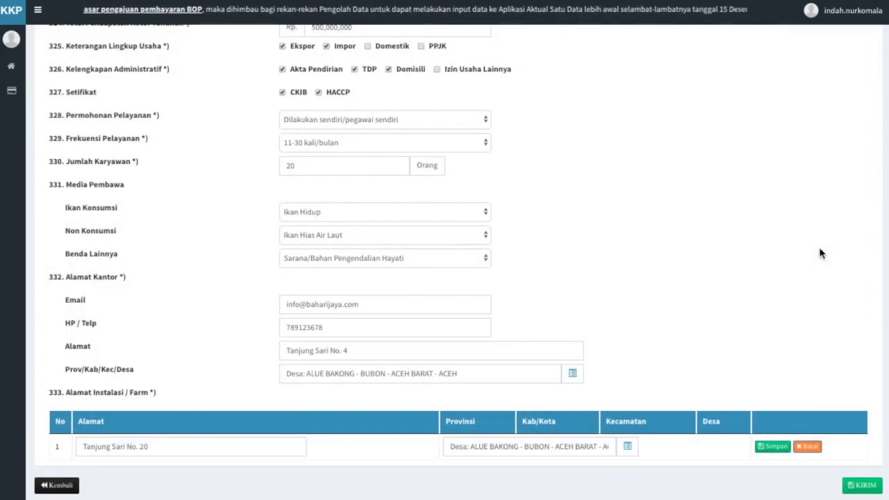
pyautogui.click(773, 446)
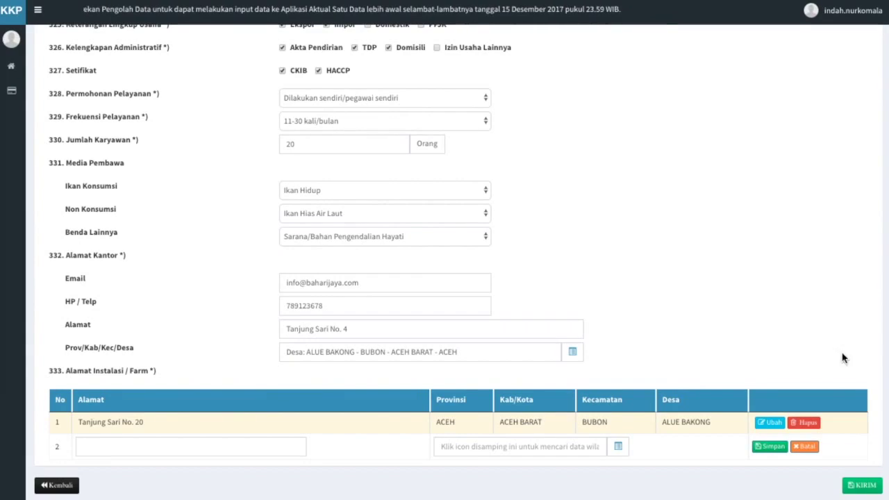
pyautogui.click(859, 486)
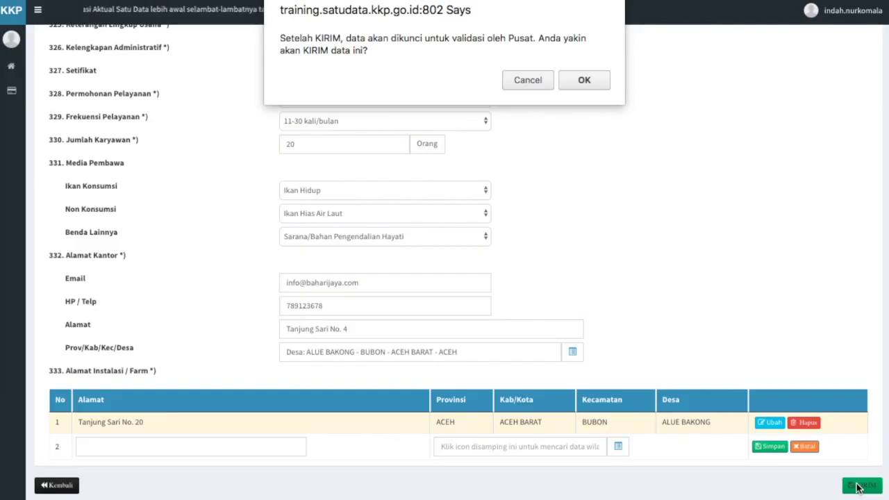
# Step: Confirm sending the registration for validation, leaving it Submitted and read-only
pyautogui.click(576, 81)
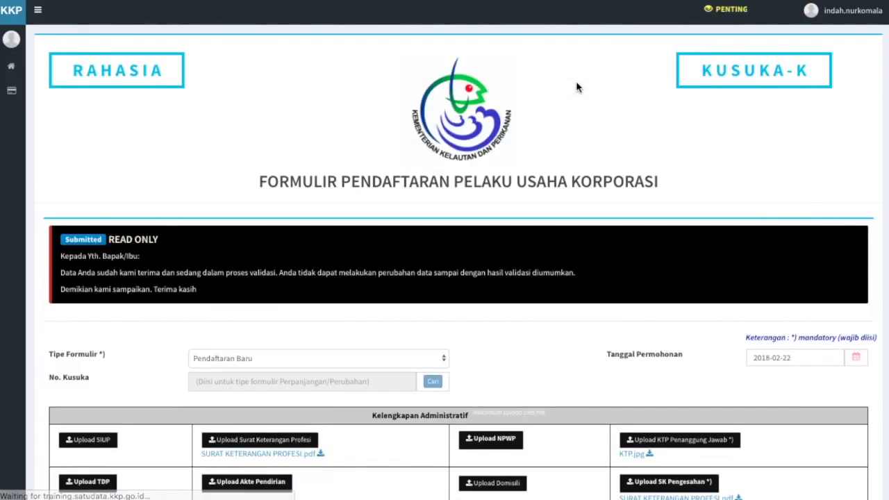